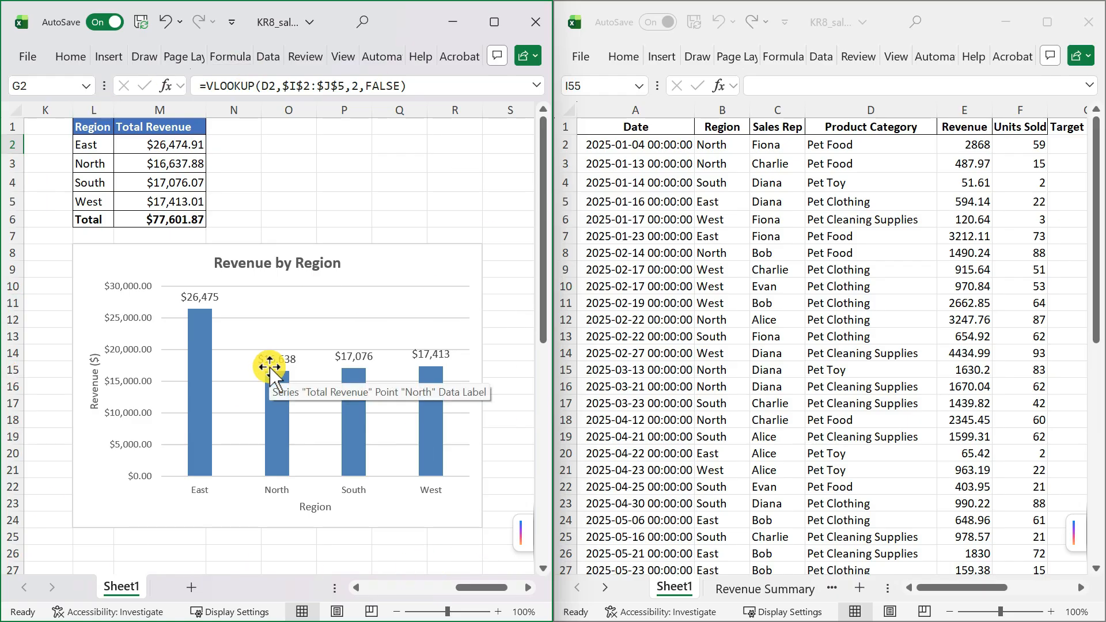
- Examine the Target Margin lookup formula in cell G2 of the second workbook and view its Revenue Summary sheet
{"action": "left_click_drag", "start_coordinate": [961, 588], "coordinate": [1027, 587]}
{"action": "left_click", "coordinate": [767, 146]}
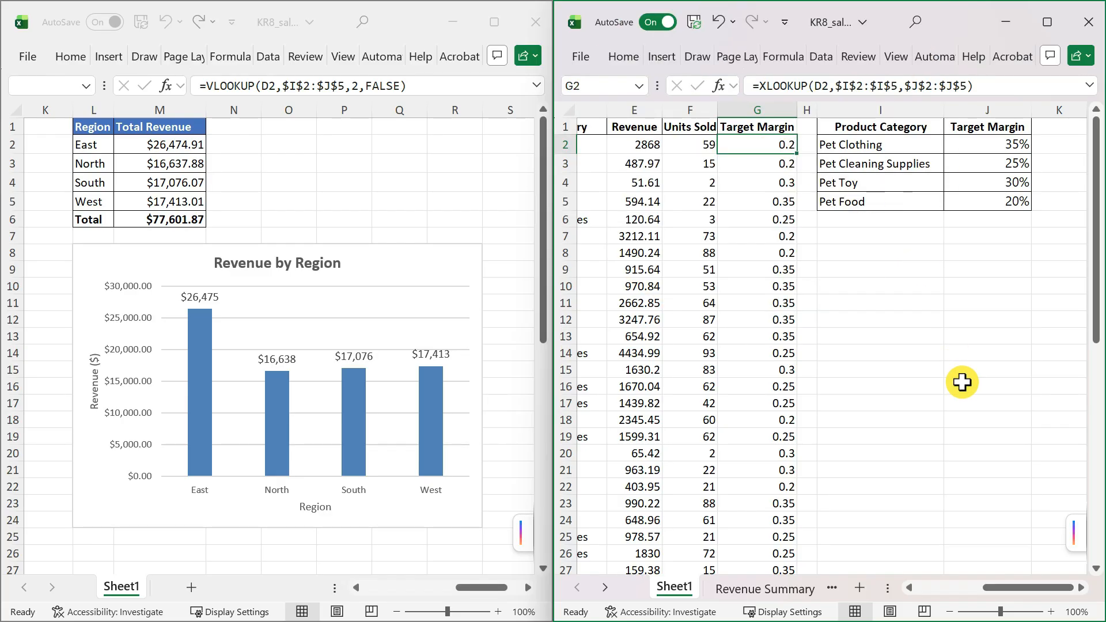
{"action": "left_click", "coordinate": [803, 588]}
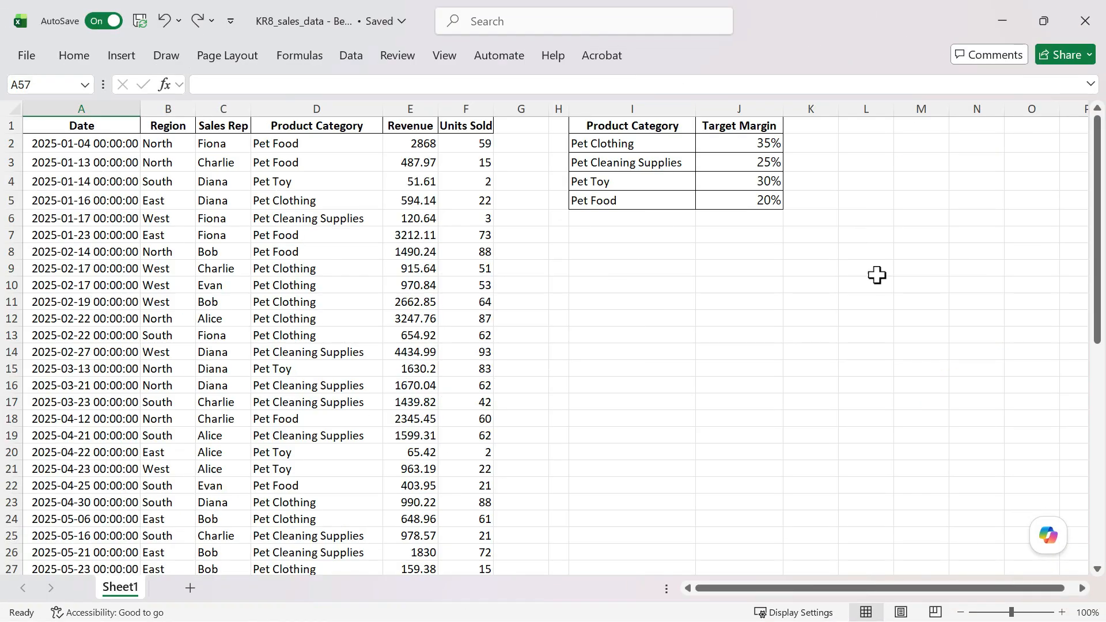
- Have Copilot edit the workbook with the prompt "Create a summary of revenue by region and add a chart." and accept its changes
{"action": "left_click", "coordinate": [1048, 535]}
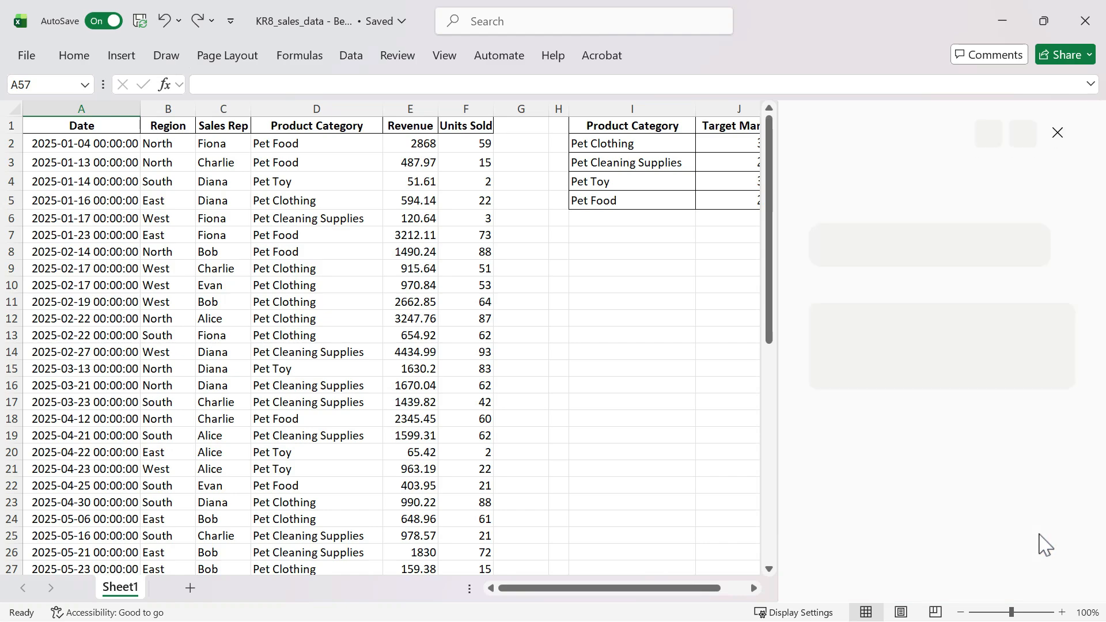
{"action": "type", "text": "Create a summary of revenue by r"}
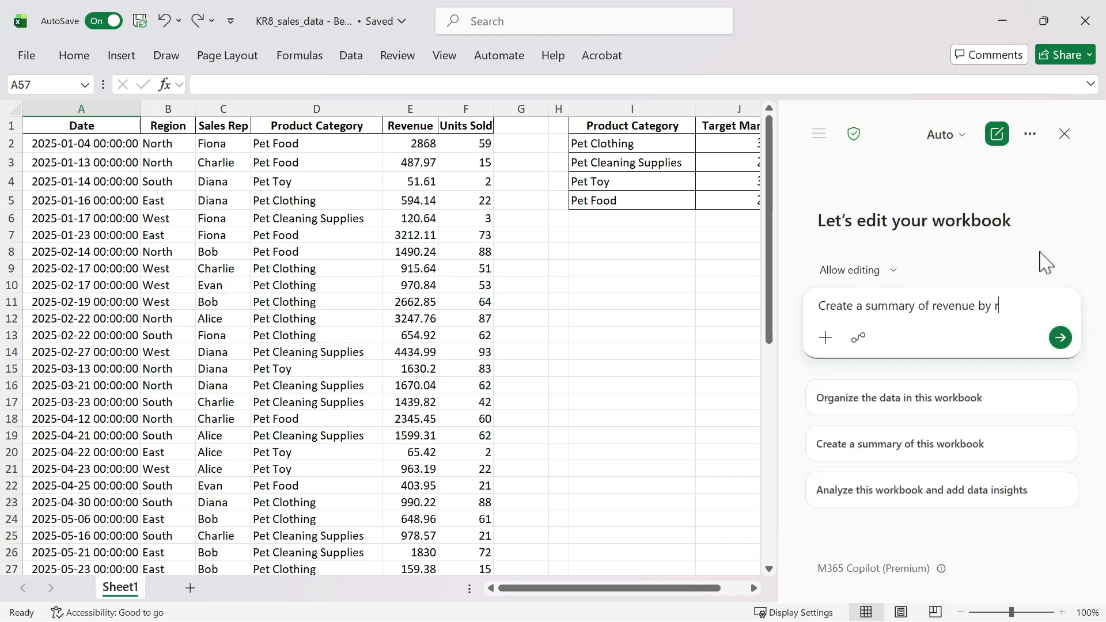
{"action": "type", "text": "egion and add a chart."}
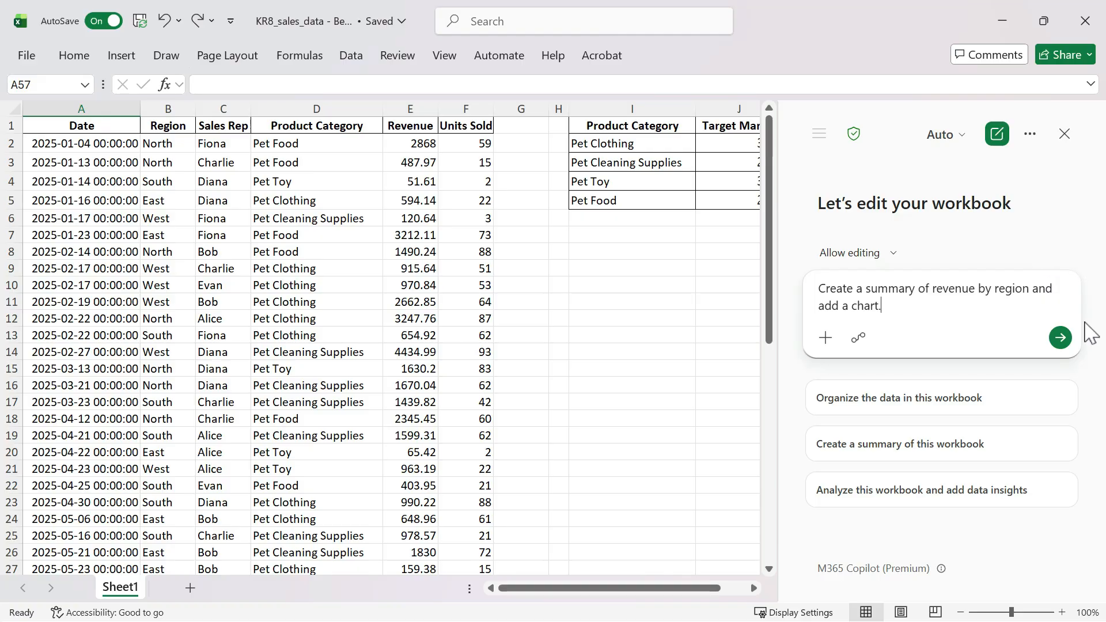
{"action": "left_click", "coordinate": [1061, 338]}
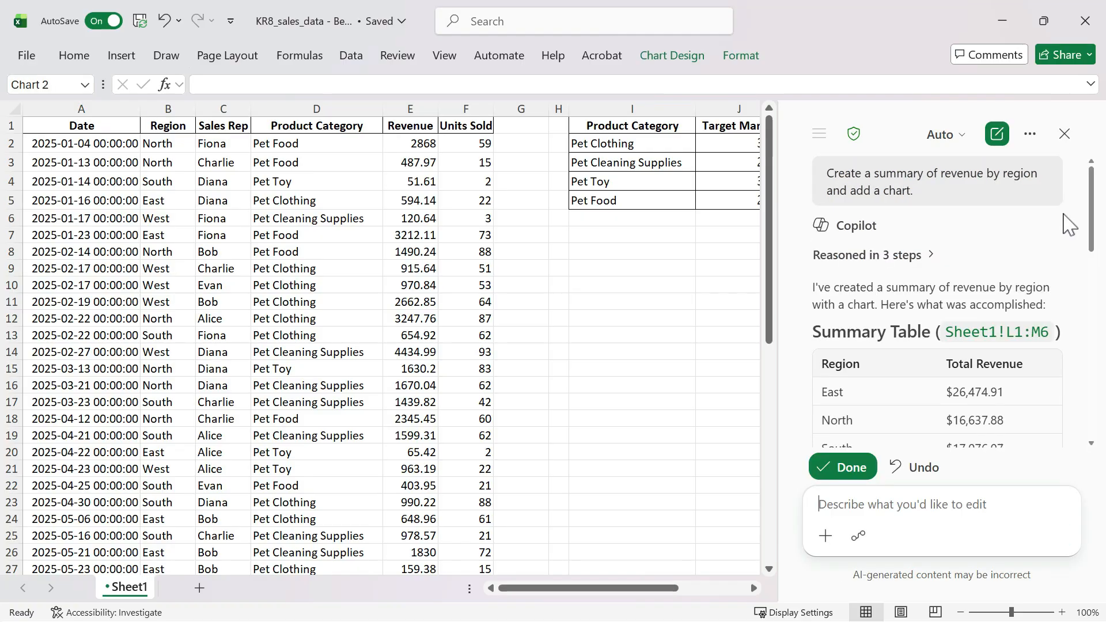
{"action": "left_click", "coordinate": [839, 465]}
{"action": "left_click", "coordinate": [1066, 135]}
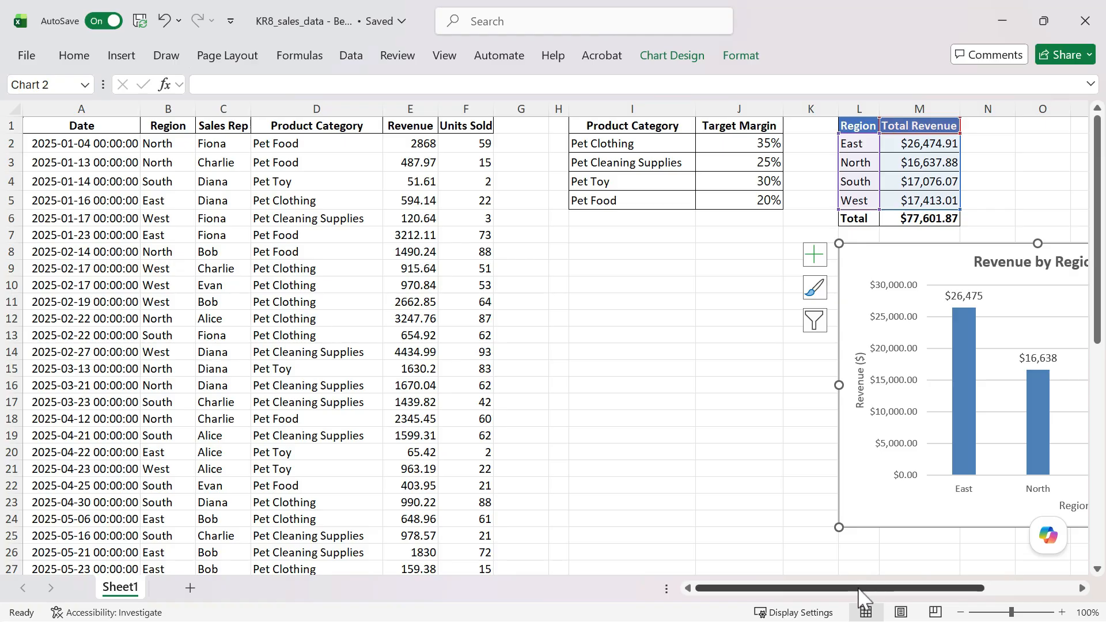
- Examine the placement of the revenue summary and chart in relation to the source sales data on Sheet1
{"action": "left_click_drag", "start_coordinate": [860, 590], "coordinate": [941, 589]}
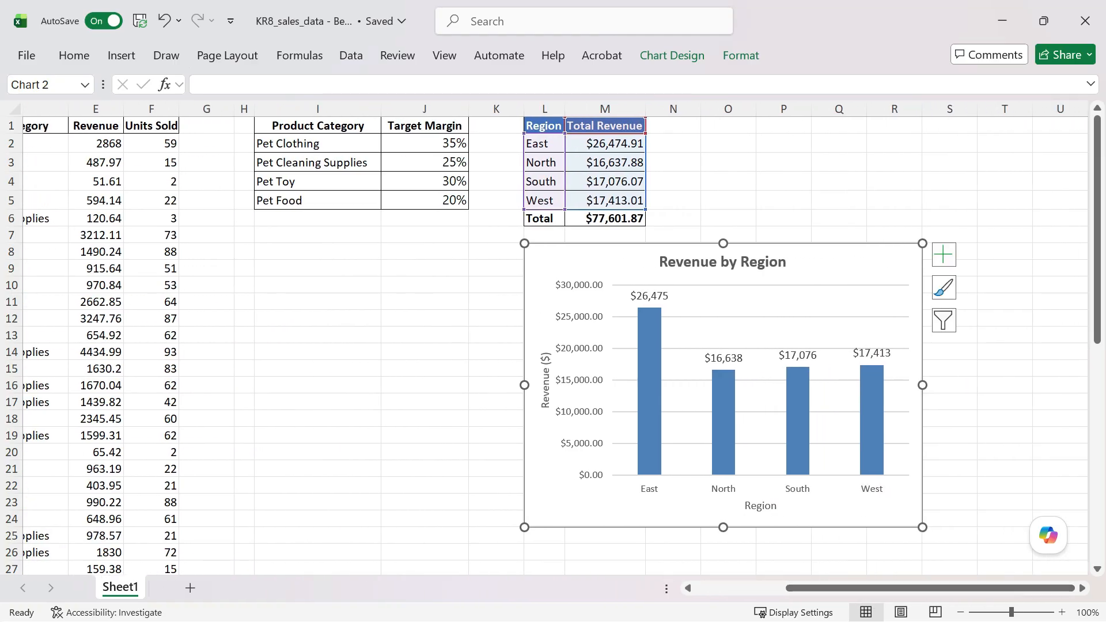
{"action": "left_click_drag", "start_coordinate": [544, 125], "coordinate": [1007, 563]}
{"action": "left_click_drag", "start_coordinate": [858, 588], "coordinate": [768, 588]}
{"action": "left_click", "coordinate": [85, 128]}
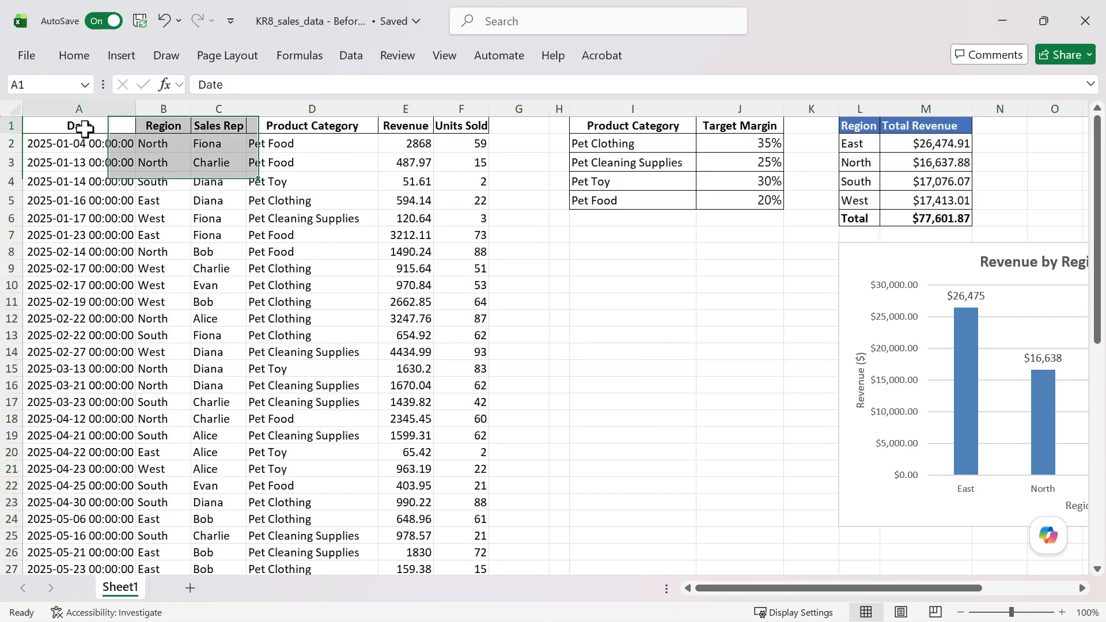
{"action": "key", "text": "ctrl+a"}
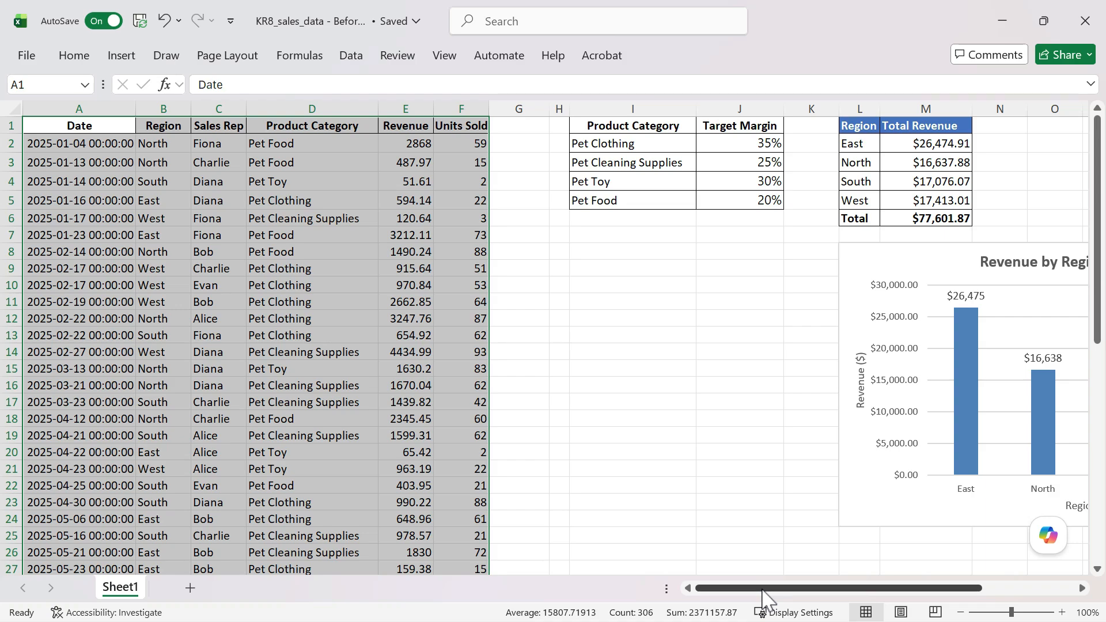
{"action": "left_click_drag", "start_coordinate": [743, 594], "coordinate": [807, 583]}
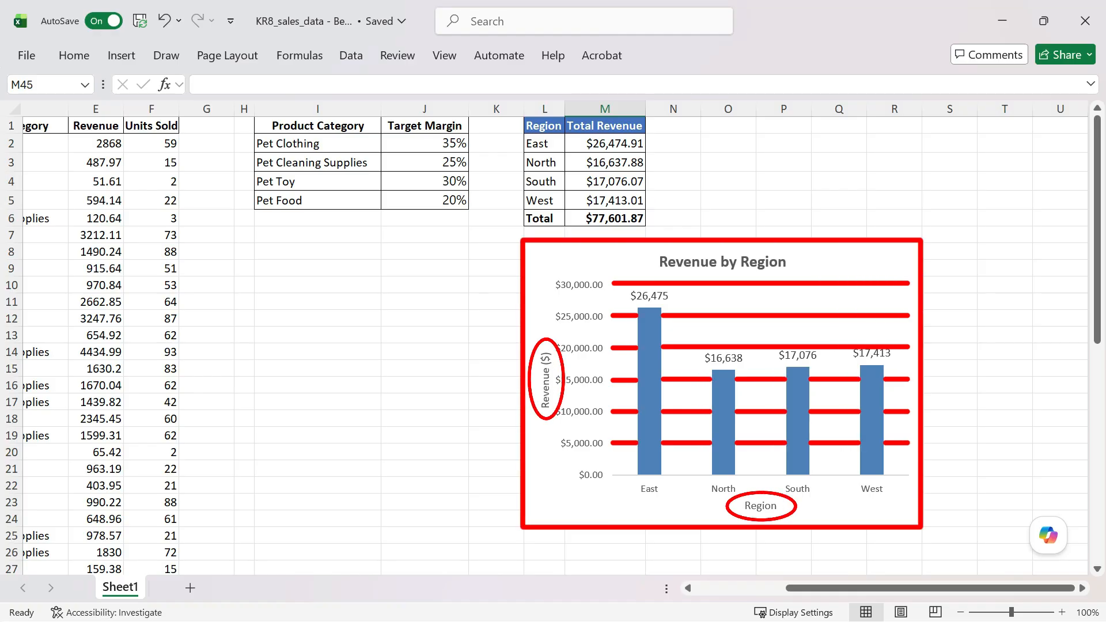
- Remove the axis titles and gridlines from the Revenue by Region chart
{"action": "left_click", "coordinate": [869, 271]}
{"action": "left_click", "coordinate": [959, 254]}
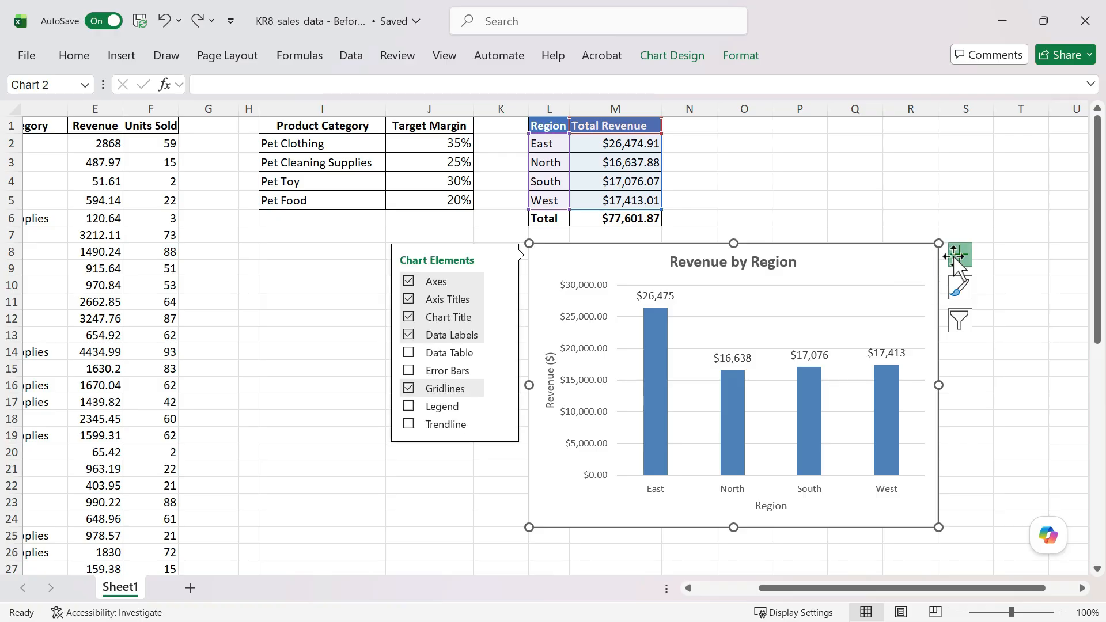
{"action": "left_click", "coordinate": [408, 299]}
{"action": "left_click", "coordinate": [419, 388]}
- Set the border of the Revenue by Region chart area to No line
{"action": "right_click", "coordinate": [890, 285]}
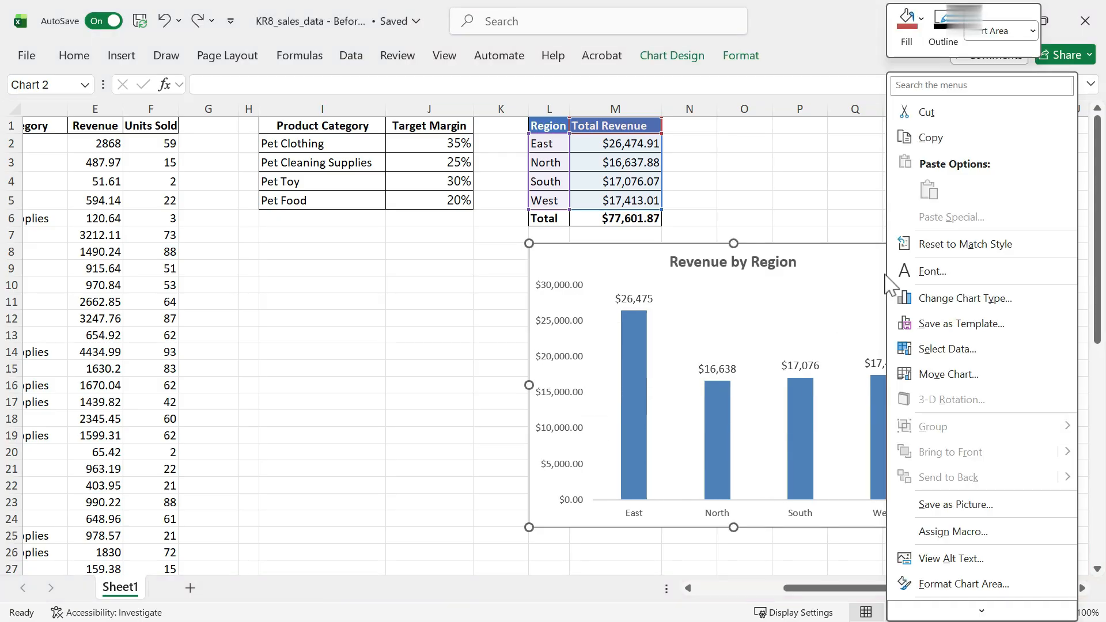
{"action": "left_click", "coordinate": [1018, 586]}
{"action": "left_click", "coordinate": [883, 257]}
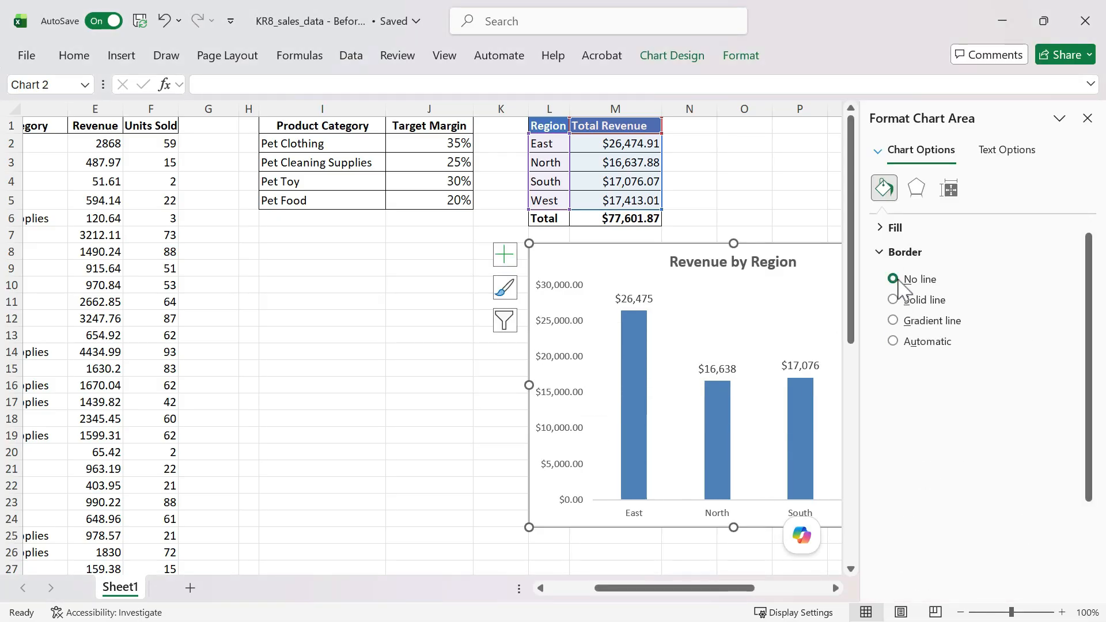
{"action": "left_click", "coordinate": [894, 279]}
{"action": "left_click", "coordinate": [1082, 122]}
{"action": "left_click", "coordinate": [1064, 125]}
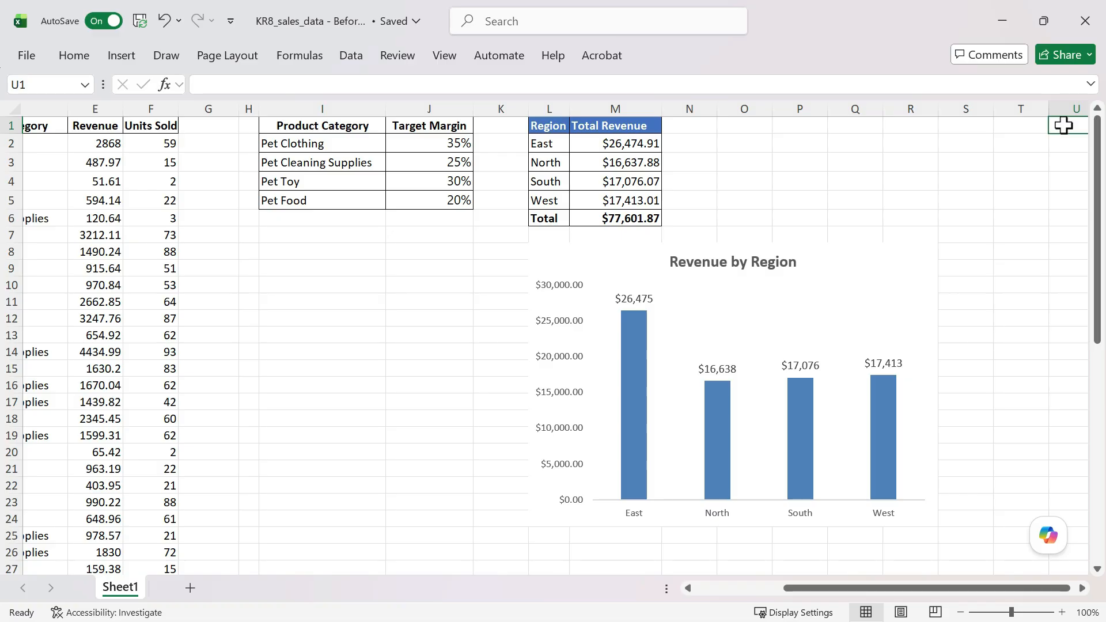
- Resubmit the revenue summary and chart prompt to Copilot, adding "Put this on a new worksheet. Remove unnecessary chart elements."
{"action": "left_click", "coordinate": [1048, 536]}
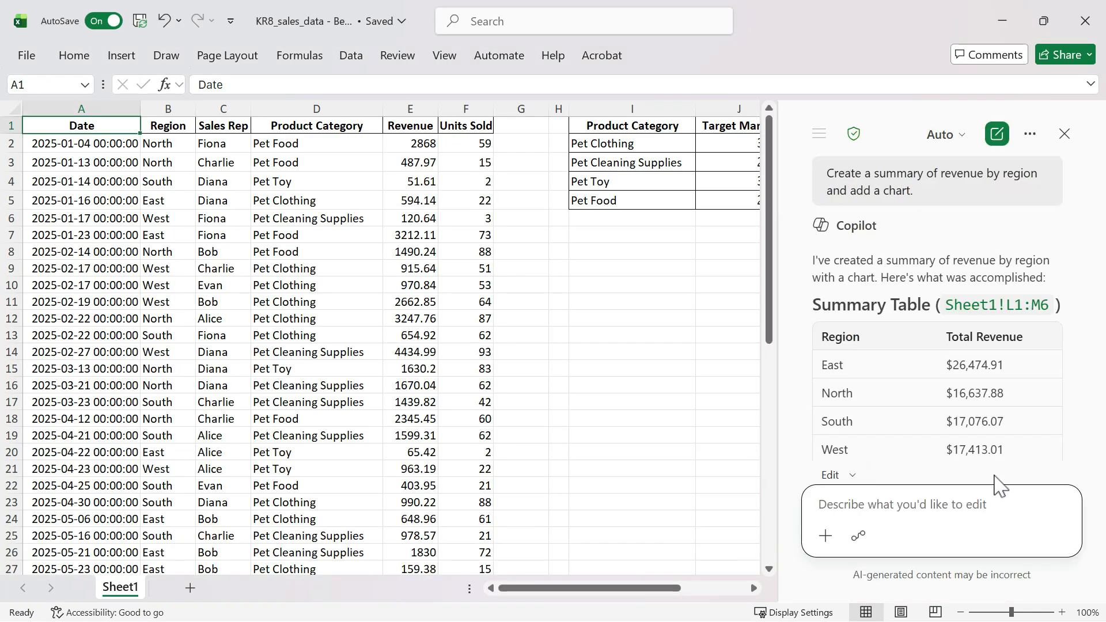
{"action": "left_click_drag", "start_coordinate": [940, 190], "coordinate": [825, 178]}
{"action": "key", "text": "ctrl+c"}
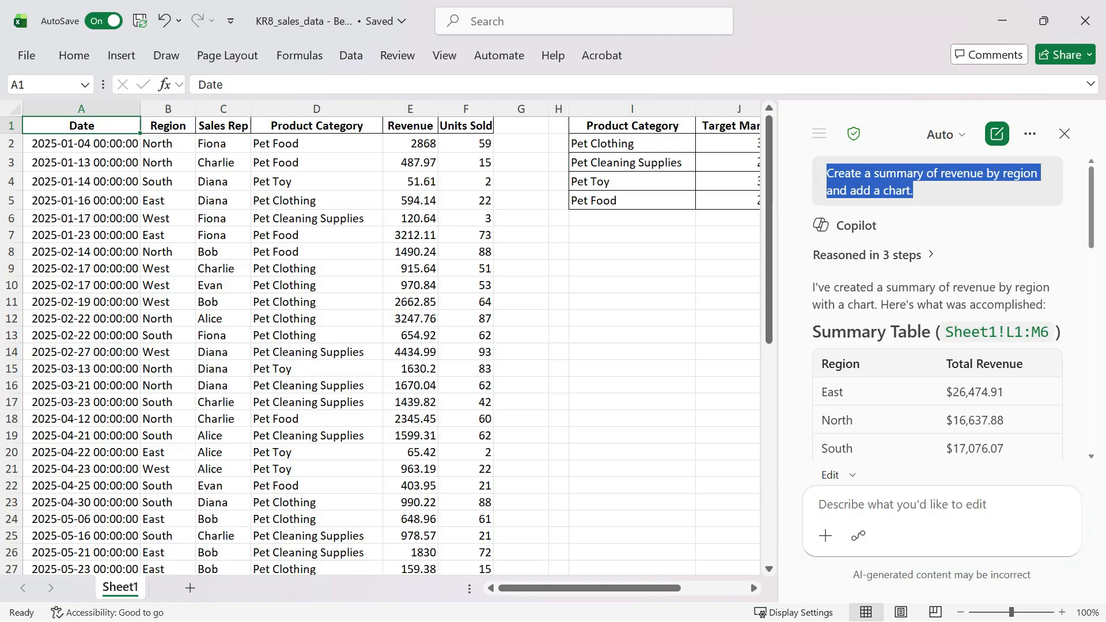
{"action": "left_click", "coordinate": [950, 518]}
{"action": "key", "text": "ctrl+v"}
{"action": "type", "text": "Put this on a new"}
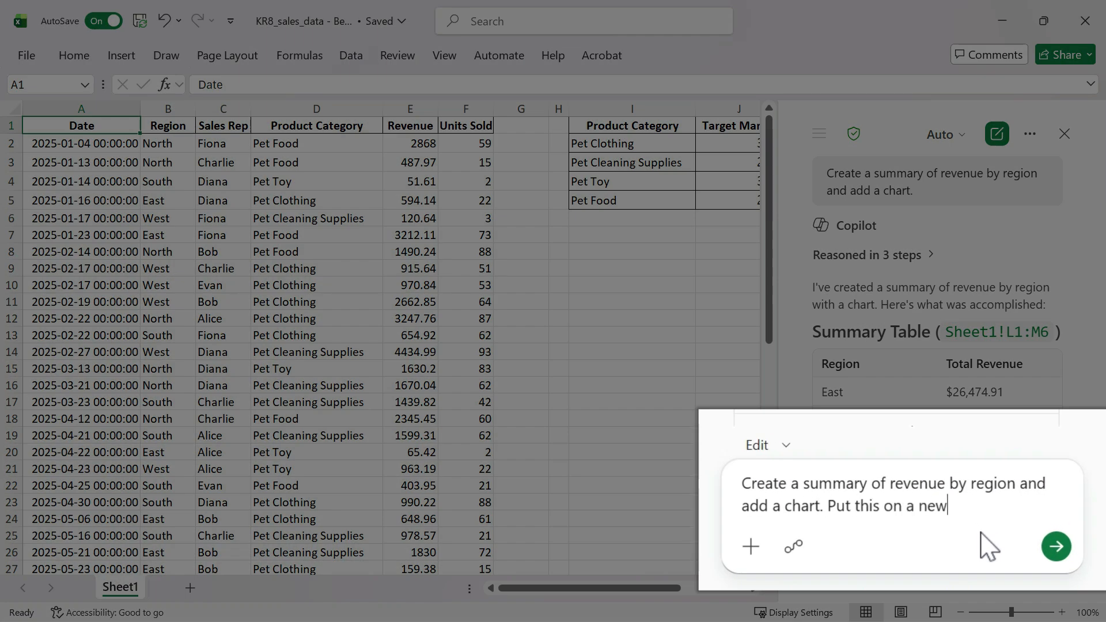
{"action": "type", "text": " worksheet. Remove unnecessary "}
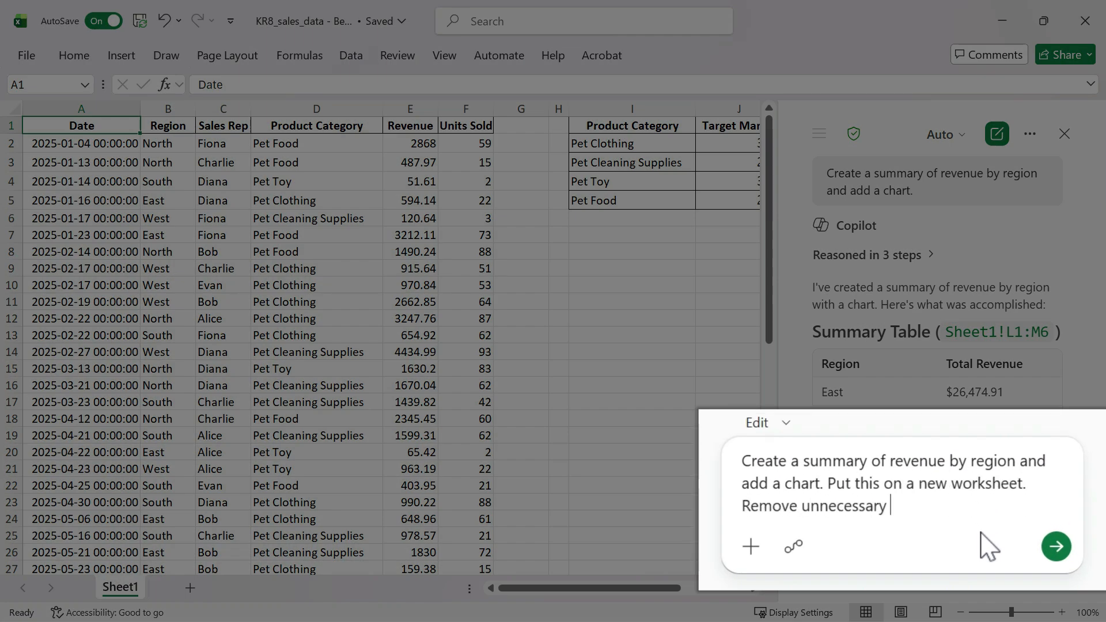
{"action": "type", "text": "chart elements."}
{"action": "left_click", "coordinate": [1056, 547]}
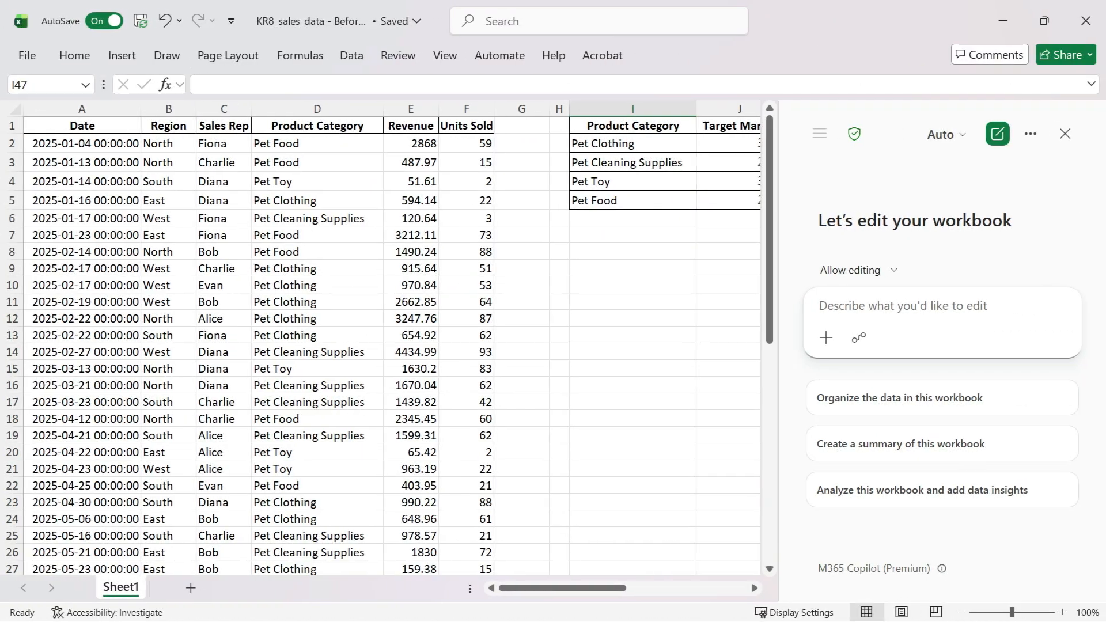
- Ask Copilot: "Add a Target Margin column to the sales data by matching Product Category to the reference table."
{"action": "type", "text": "Add a T"}
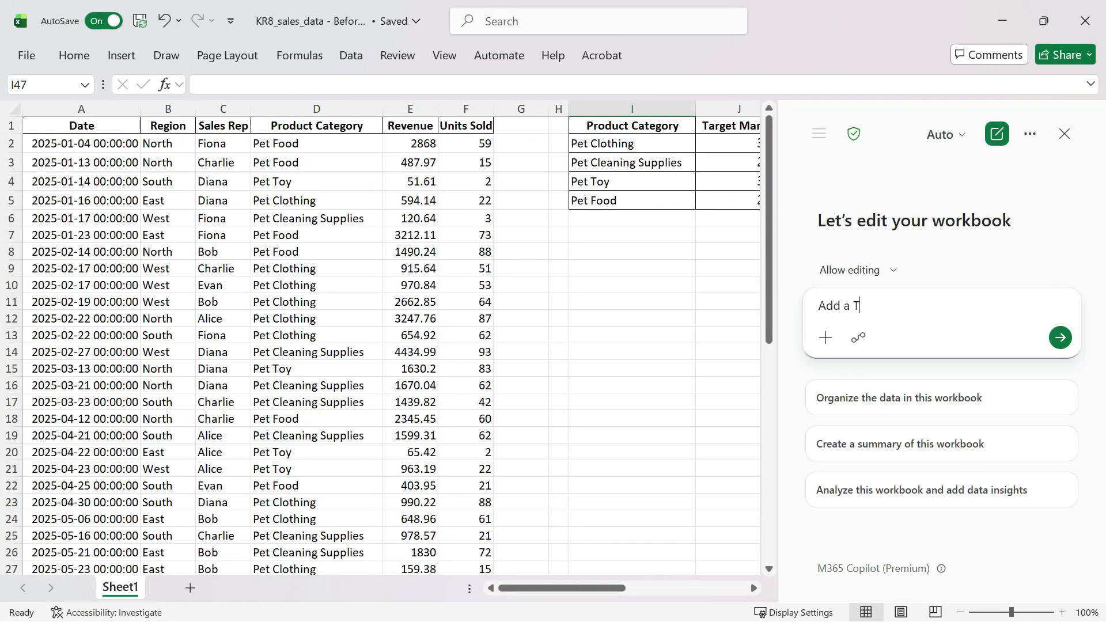
{"action": "type", "text": "arget Margin column to the sales sa"}
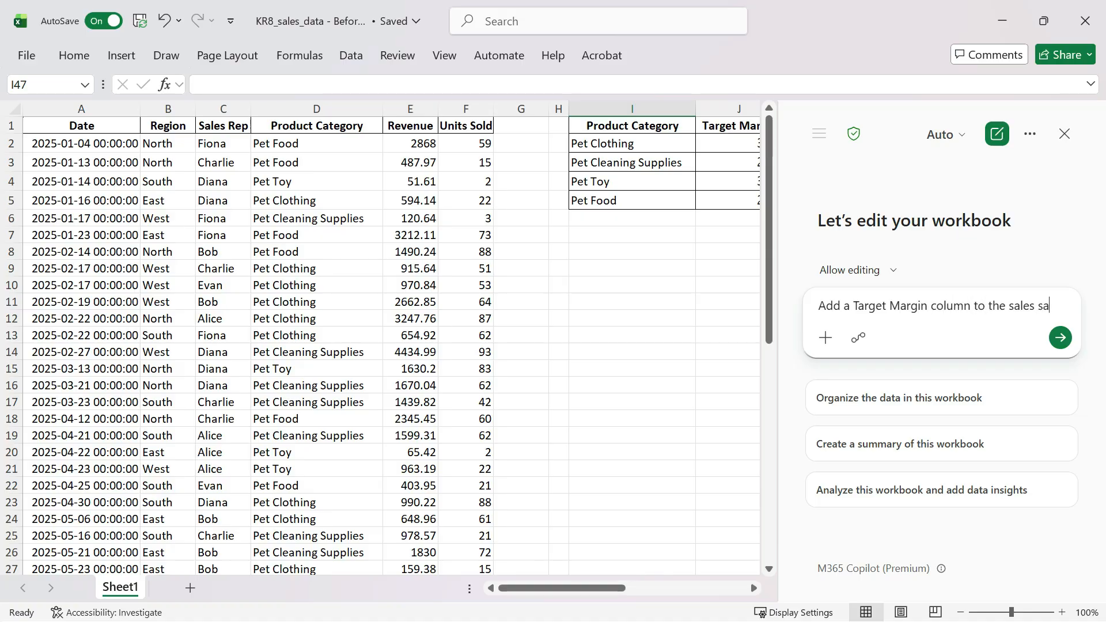
{"action": "type", "text": "ta by matching Product Category to the reference table."}
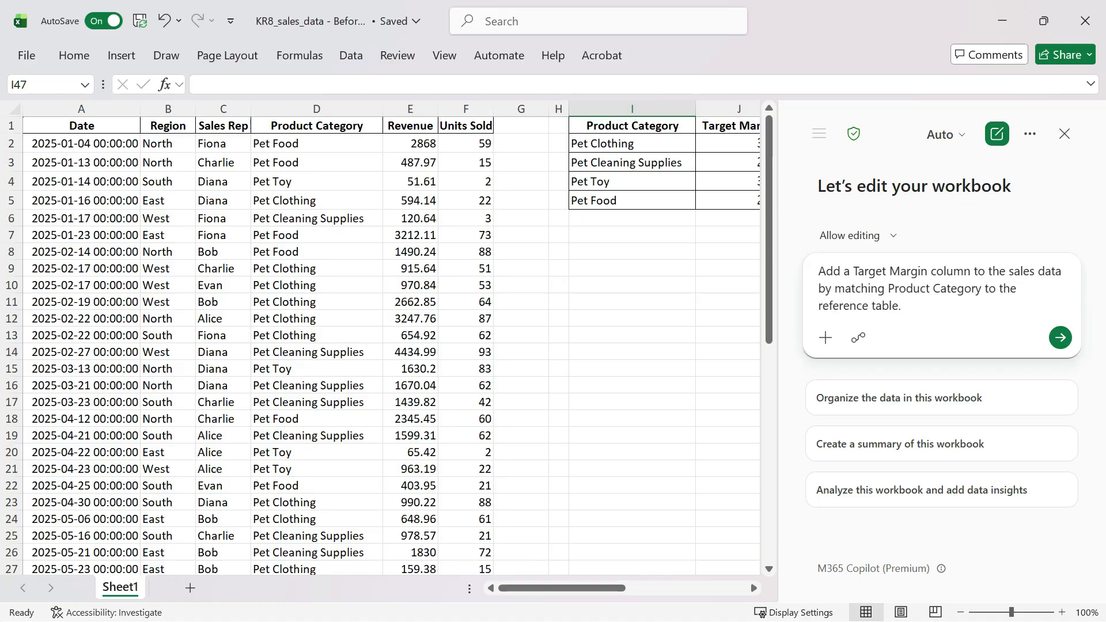
{"action": "left_click", "coordinate": [1060, 338]}
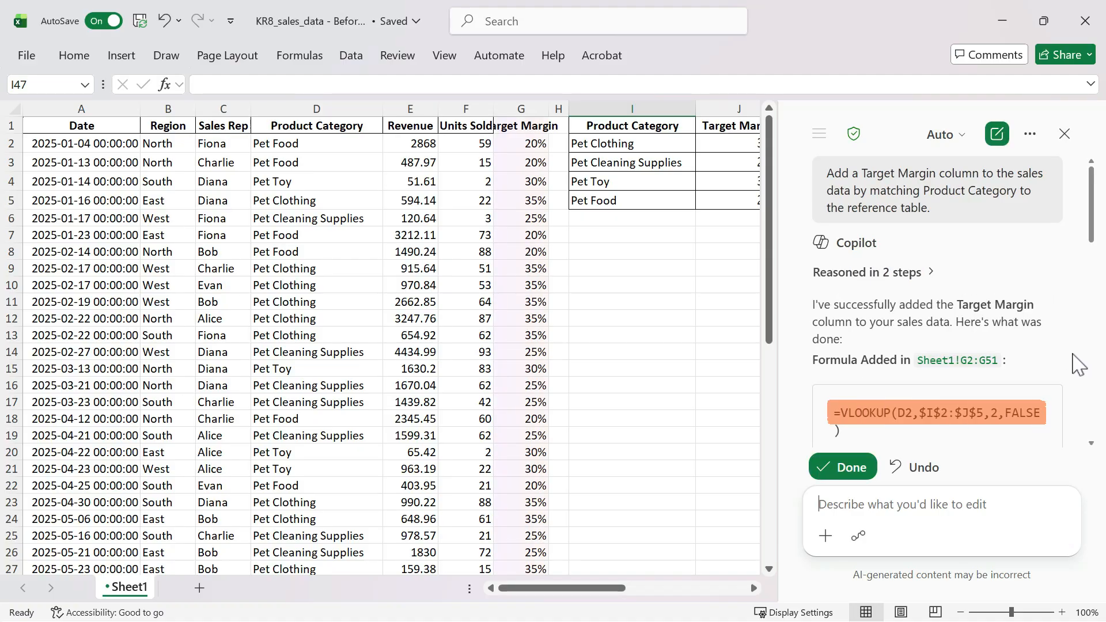
- Review the Target Margin formula and column G alongside the revenue summary table and chart
{"action": "scroll", "coordinate": [1076, 357], "scroll_direction": "down", "scroll_amount": 3}
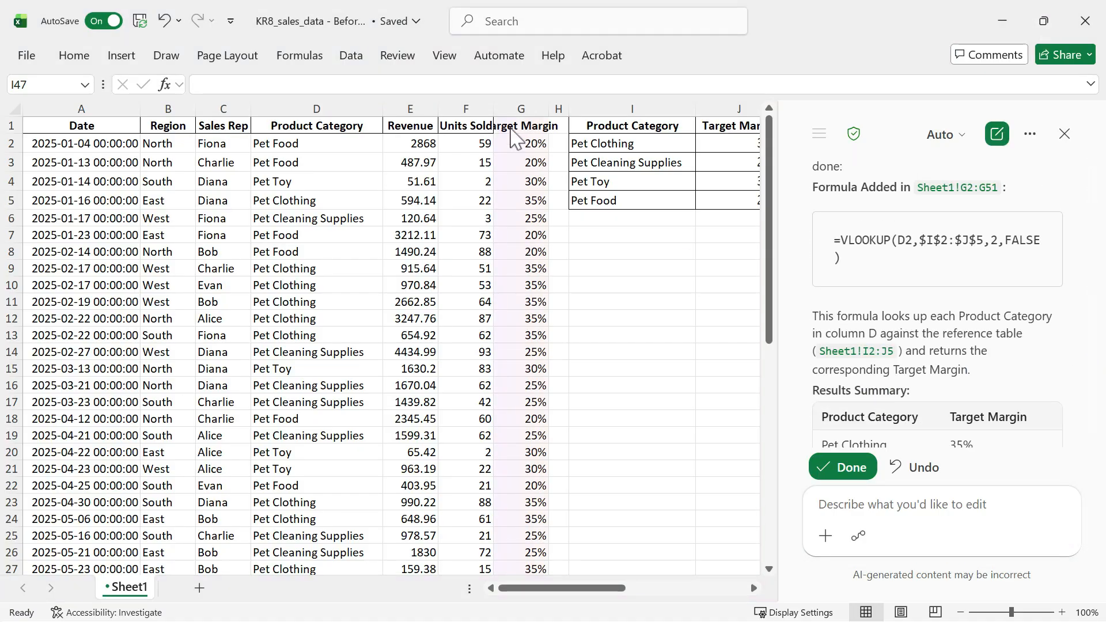
{"action": "left_click", "coordinate": [498, 146]}
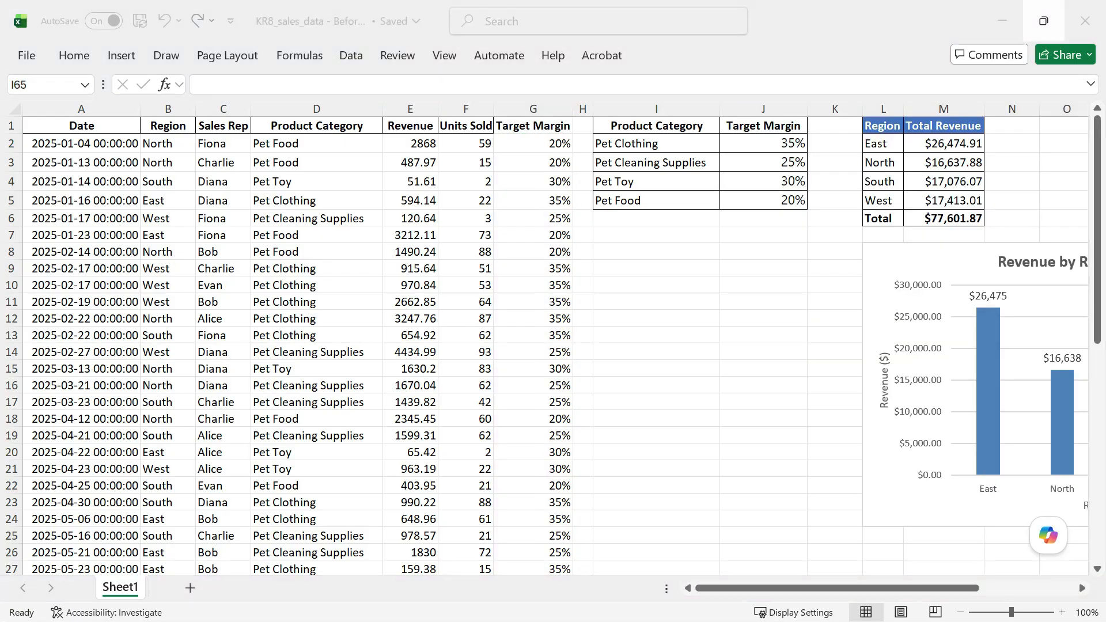
{"action": "scroll", "coordinate": [553, 340], "scroll_direction": "right", "scroll_amount": 5}
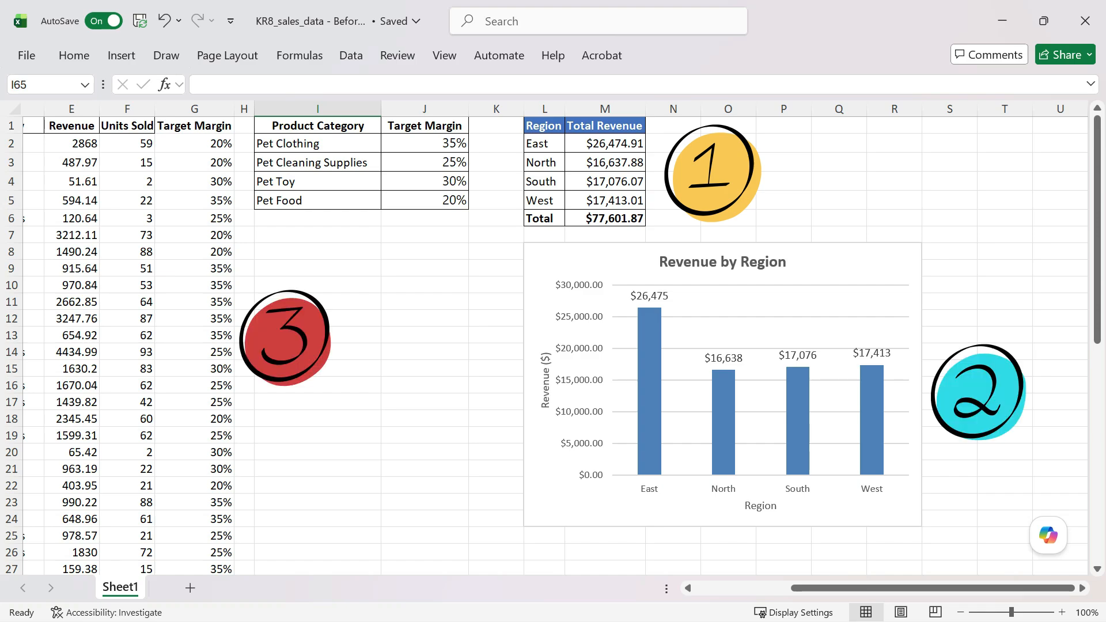
{"action": "left_click", "coordinate": [195, 109]}
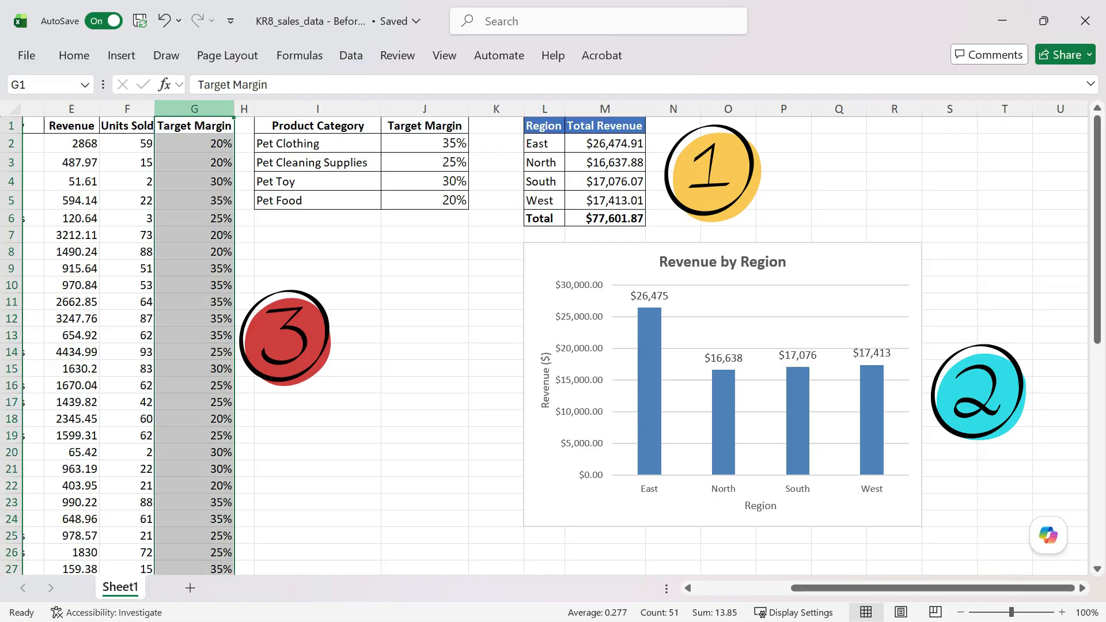
- Add a new worksheet, enter "Workbook Rules" in cell A1 and enlarge the sheet to 175%
{"action": "left_click", "coordinate": [191, 588]}
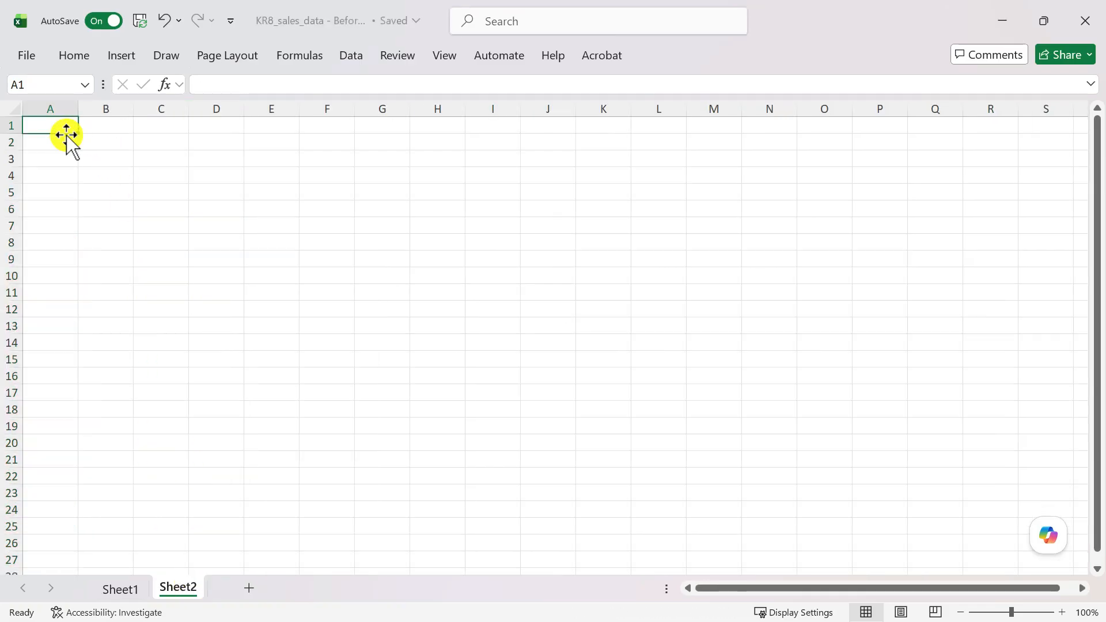
{"action": "type", "text": "Workbook Rules"}
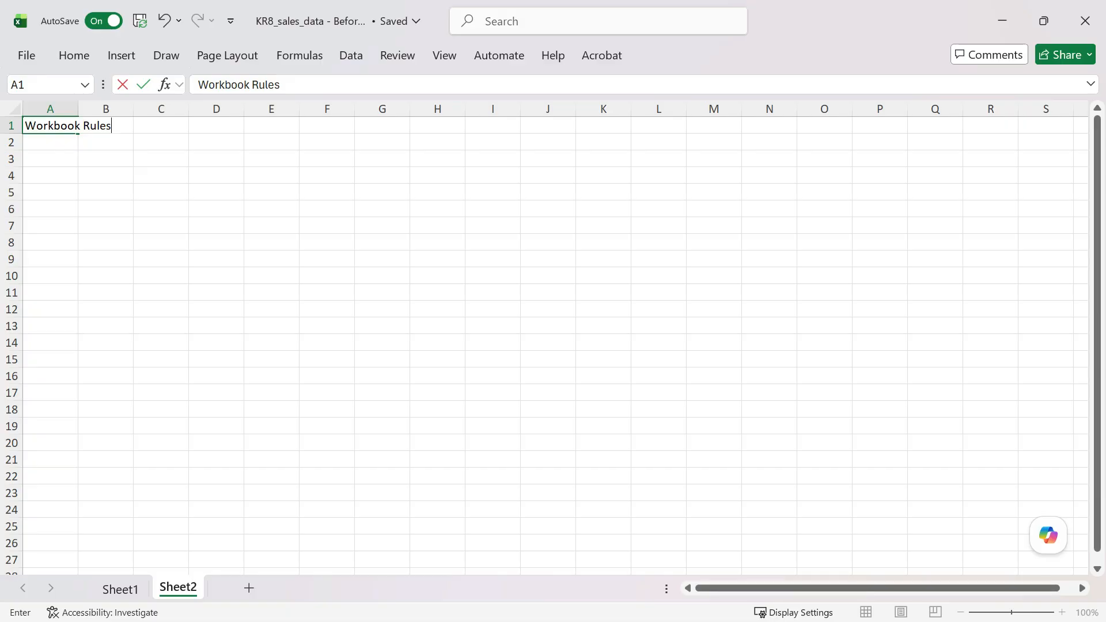
{"action": "key", "text": "ctrl+Return"}
{"action": "scroll", "coordinate": [544, 340], "scroll_direction": "up", "scroll_amount": 4}
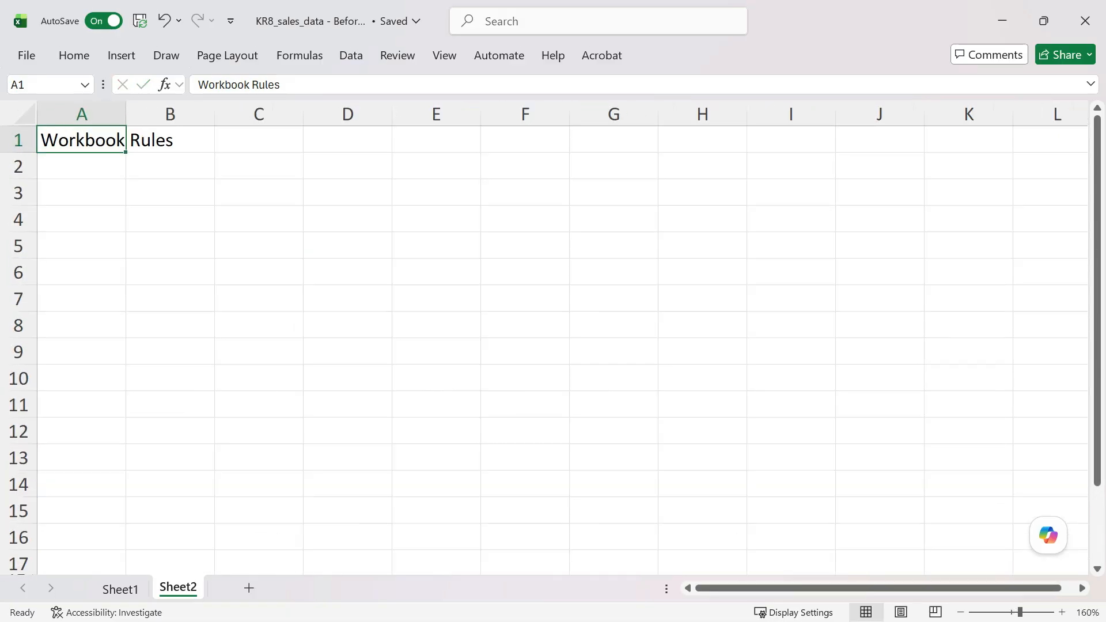
{"action": "scroll", "coordinate": [544, 340], "scroll_direction": "up", "scroll_amount": 1}
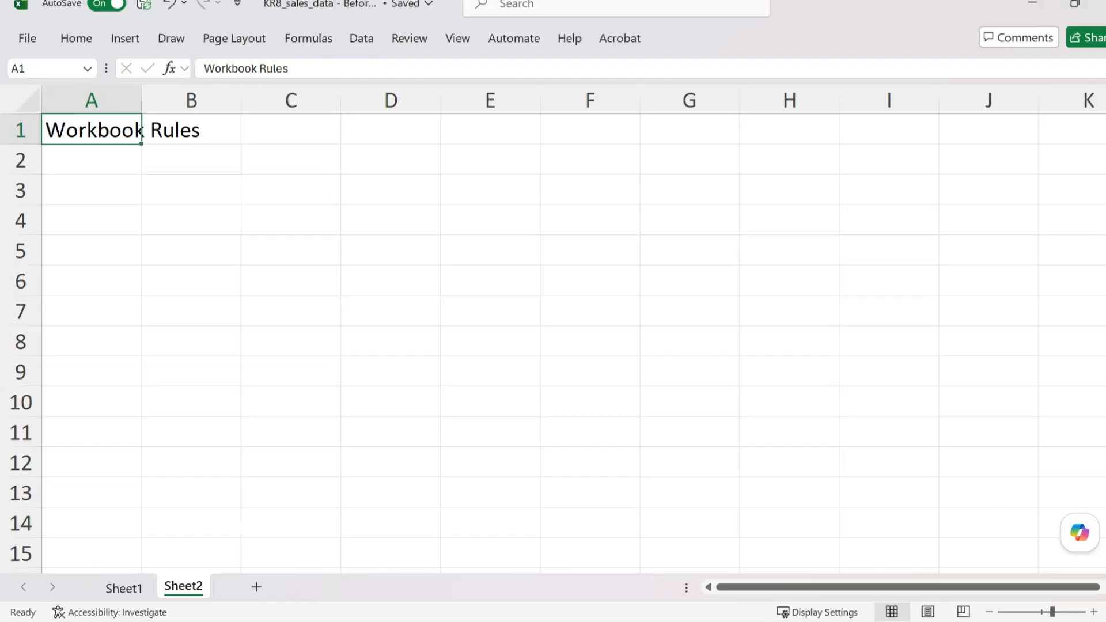
- Rename the new worksheet as .Rules
{"action": "key", "text": "alt+h"}
{"action": "type", "text": "or"}
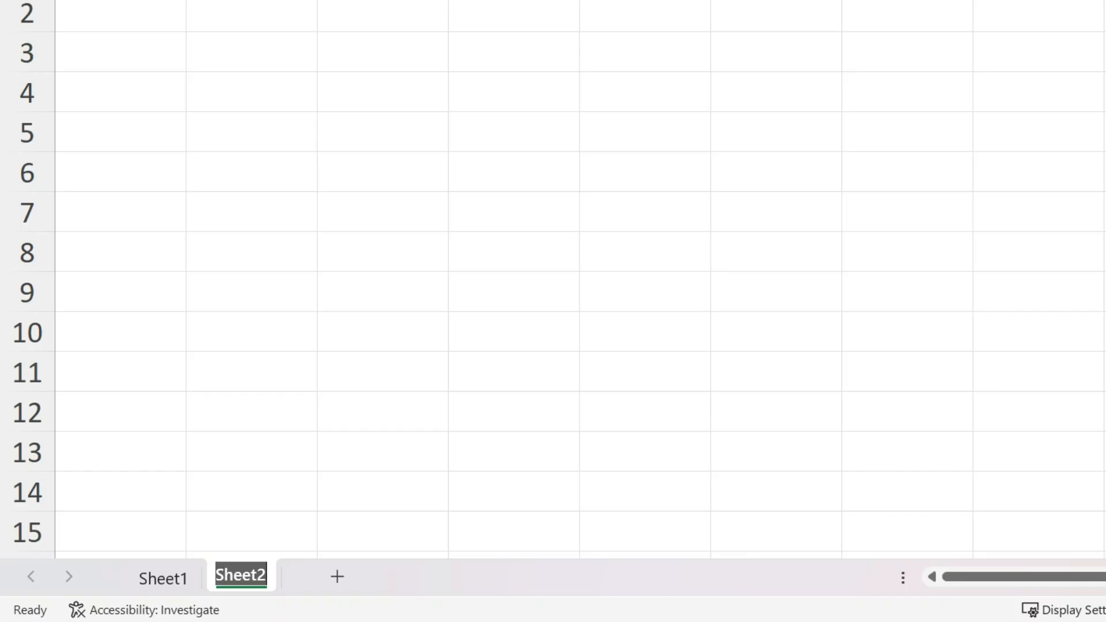
{"action": "type", "text": ".Rules"}
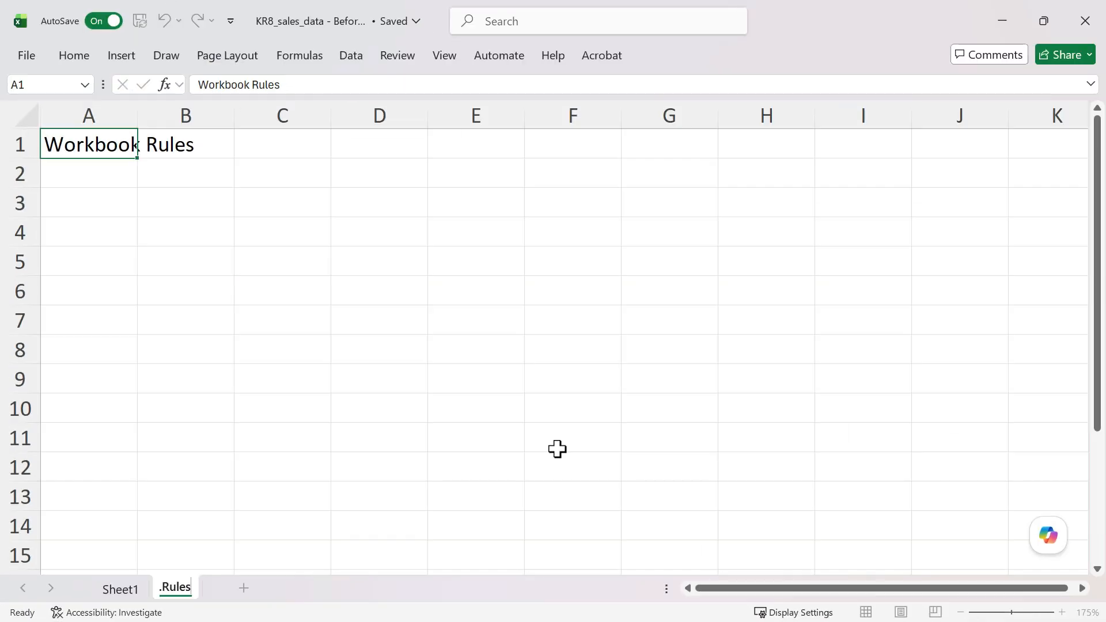
{"action": "right_click", "coordinate": [195, 593]}
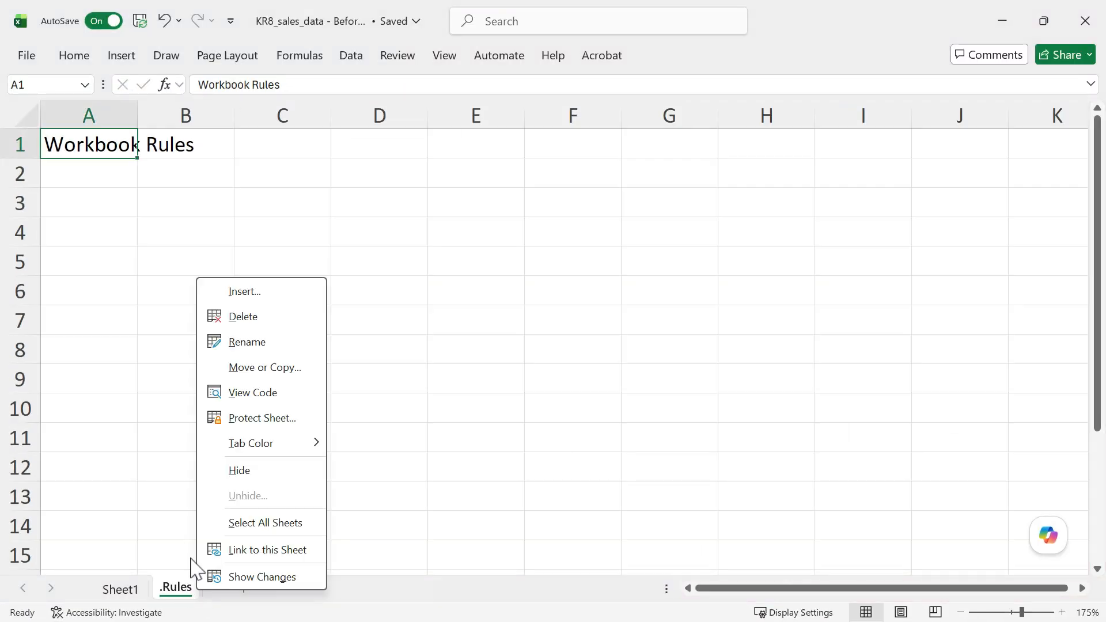
{"action": "left_click", "coordinate": [197, 599]}
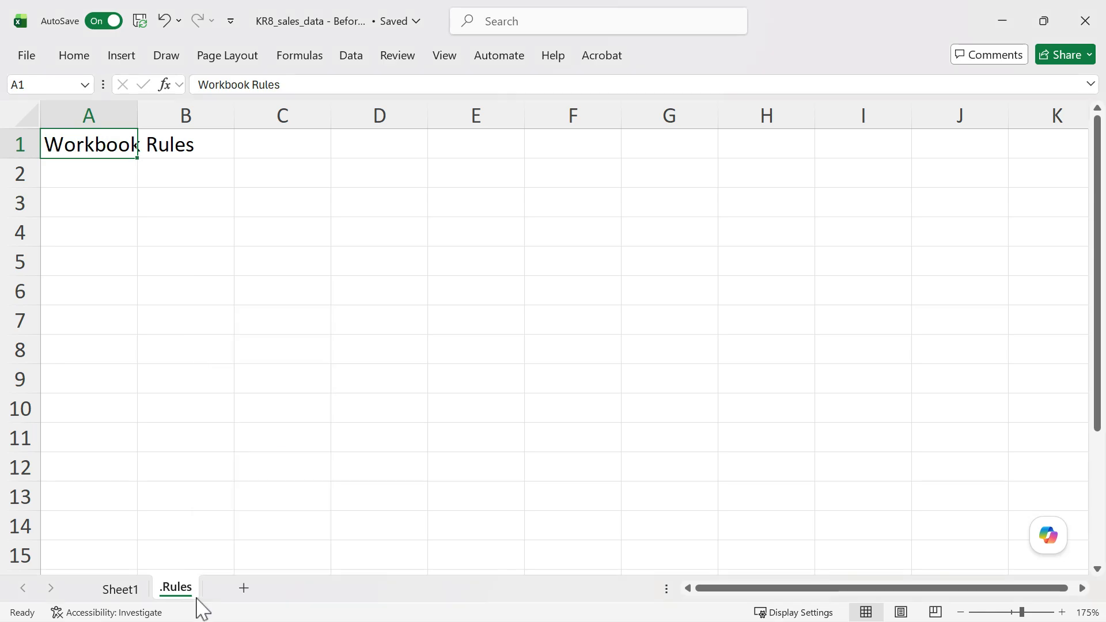
{"action": "left_click", "coordinate": [116, 107]}
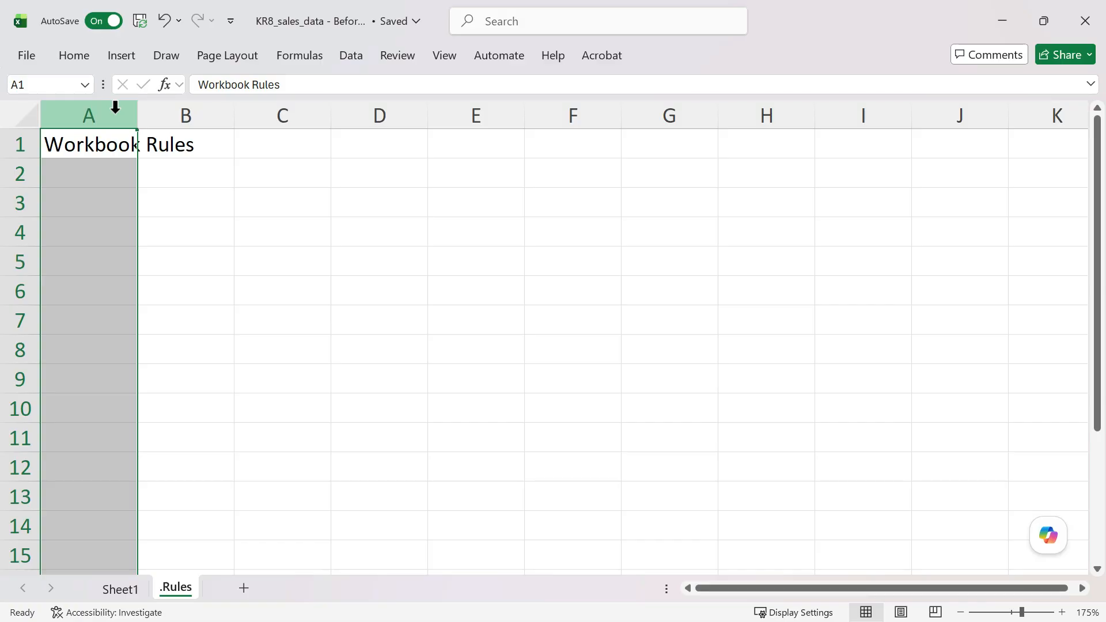
- Enter the rule "Always put reports and analyses on a separate worksheet from the source data." in cell A3
{"action": "left_click", "coordinate": [114, 208]}
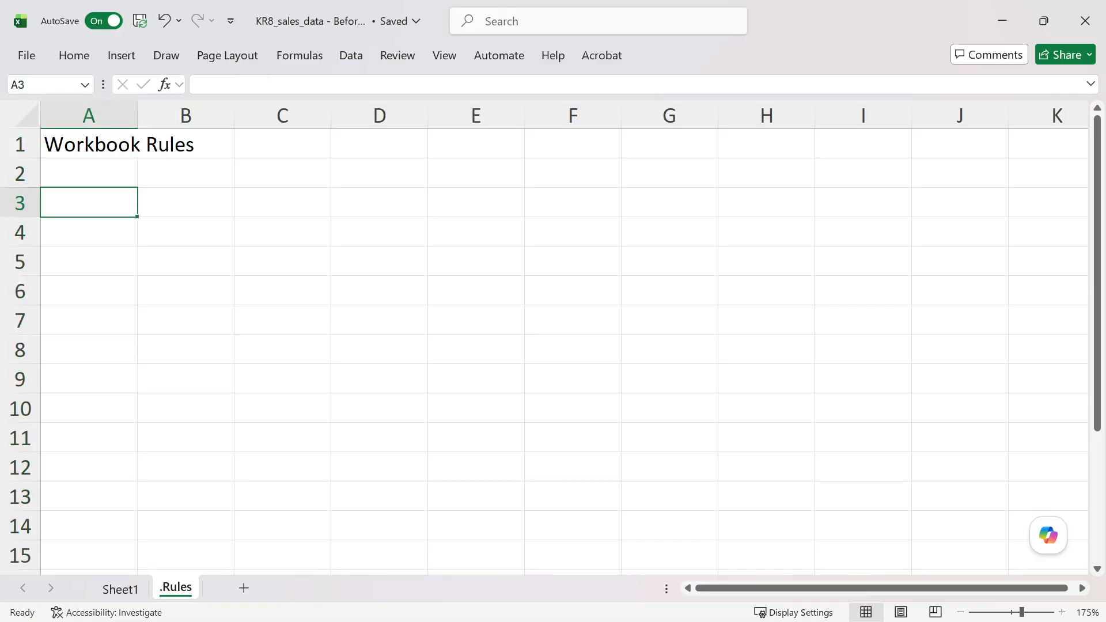
{"action": "type", "text": "A"}
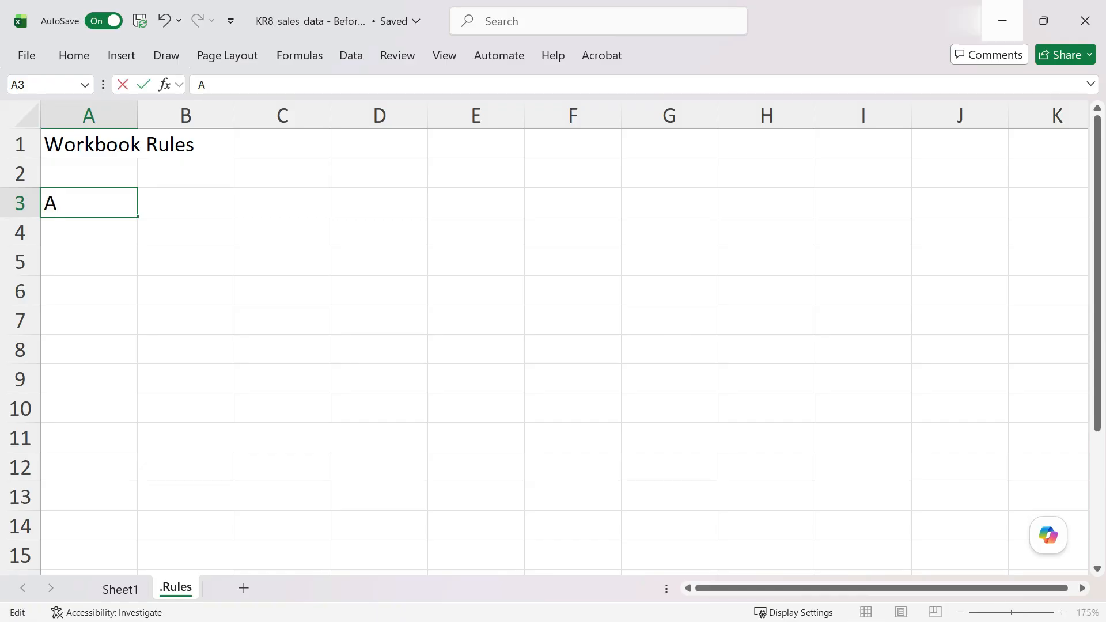
{"action": "type", "text": "lways put reports and analyses on a se"}
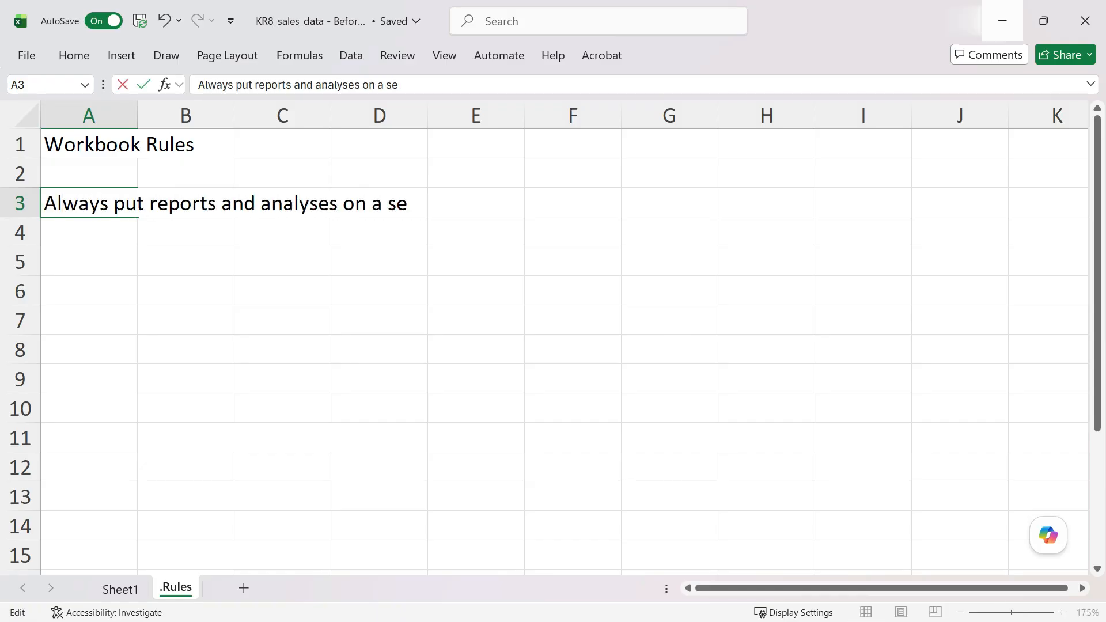
{"action": "type", "text": "parate worksheet from the source data."}
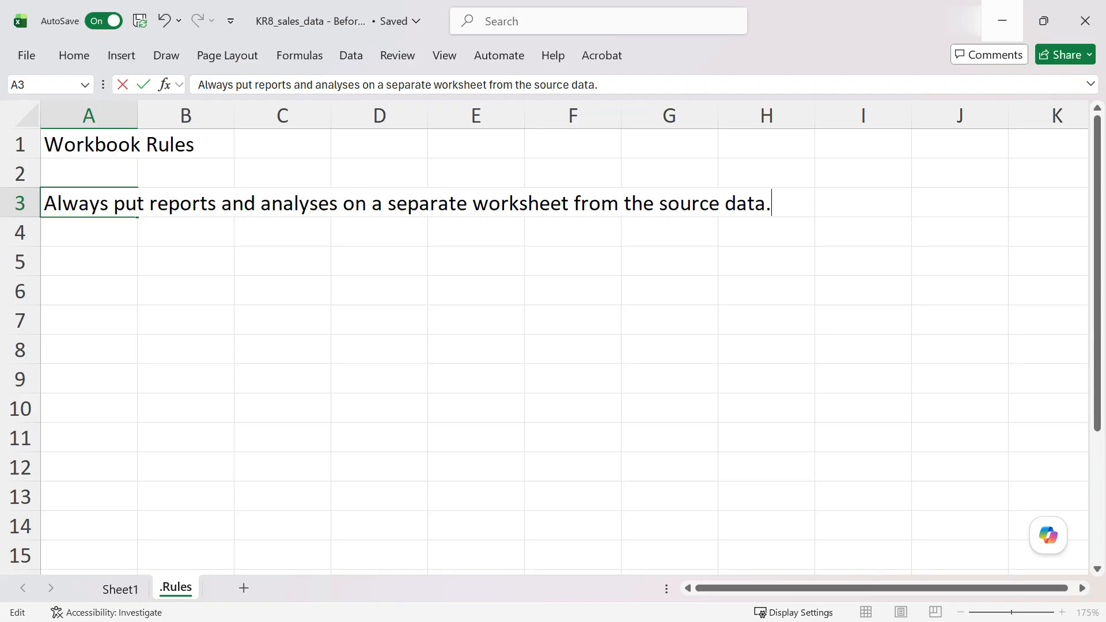
{"action": "key", "text": "Return"}
- Enter the rule "Prefer modern Excel functions whenever possible." in cell A4
{"action": "type", "text": "Prefer"}
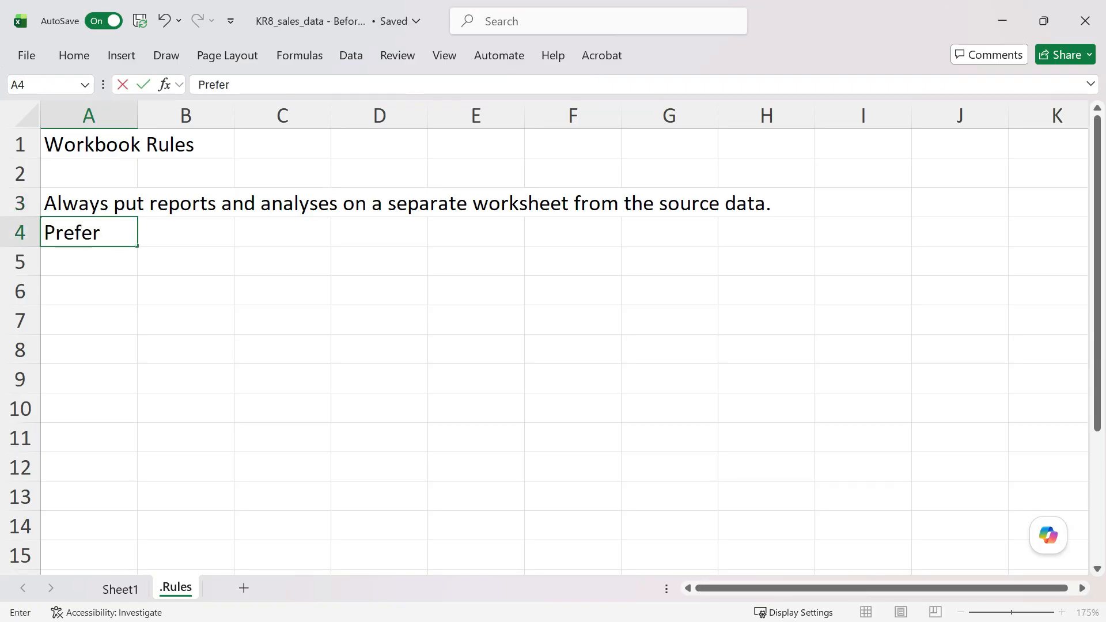
{"action": "type", "text": " modern Excel functions whenever possible."}
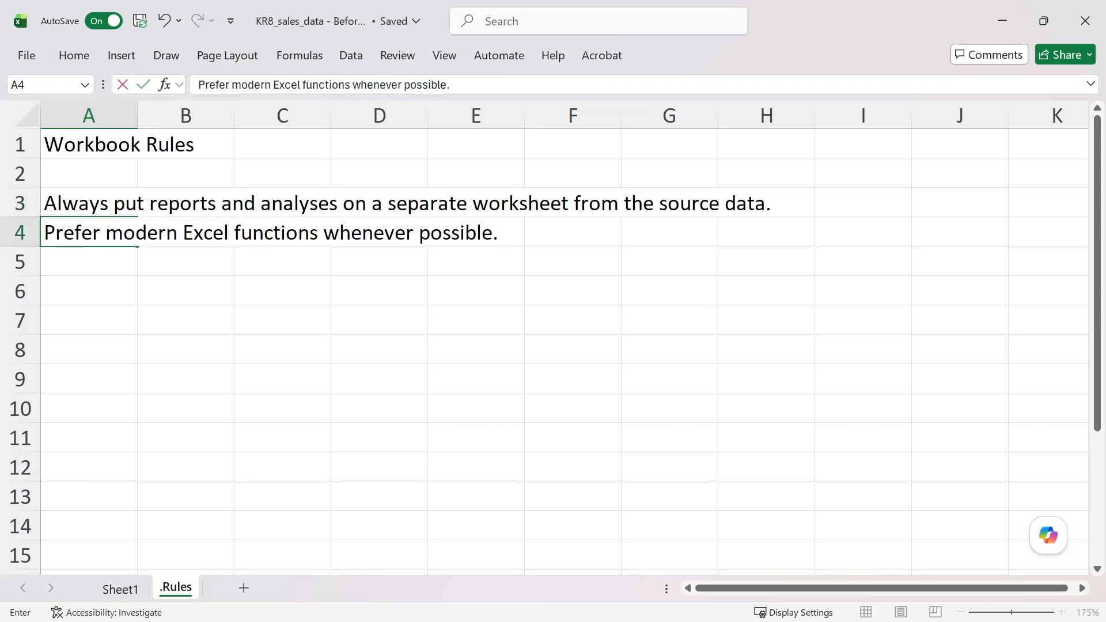
{"action": "key", "text": "Return"}
- Enter the rule "Remove unnecessary chart elements such as gridlines, outlines and axis titles unless requested." in cell A5
{"action": "type", "text": "Remo"}
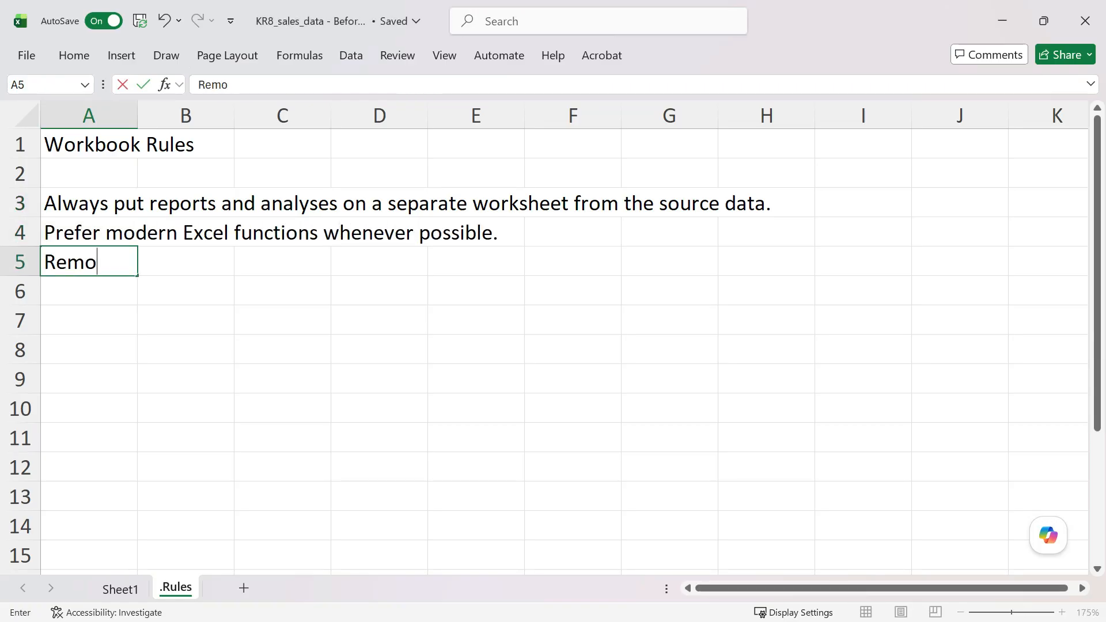
{"action": "type", "text": "ve unnecessary chart elements such as"}
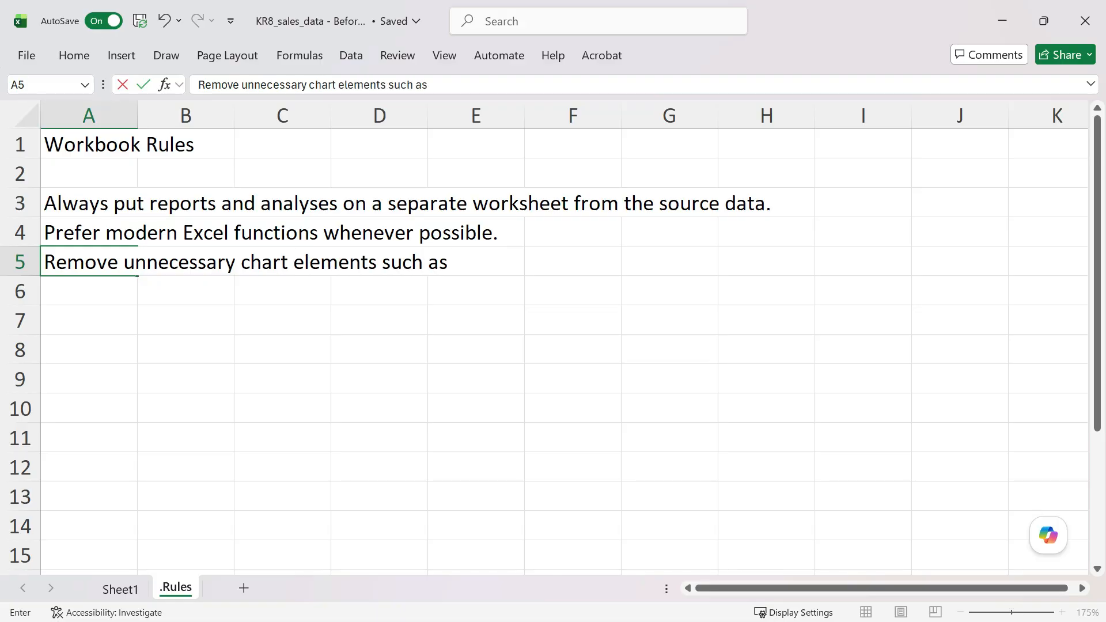
{"action": "type", "text": " gridlines, outlines and axis titles unless re"}
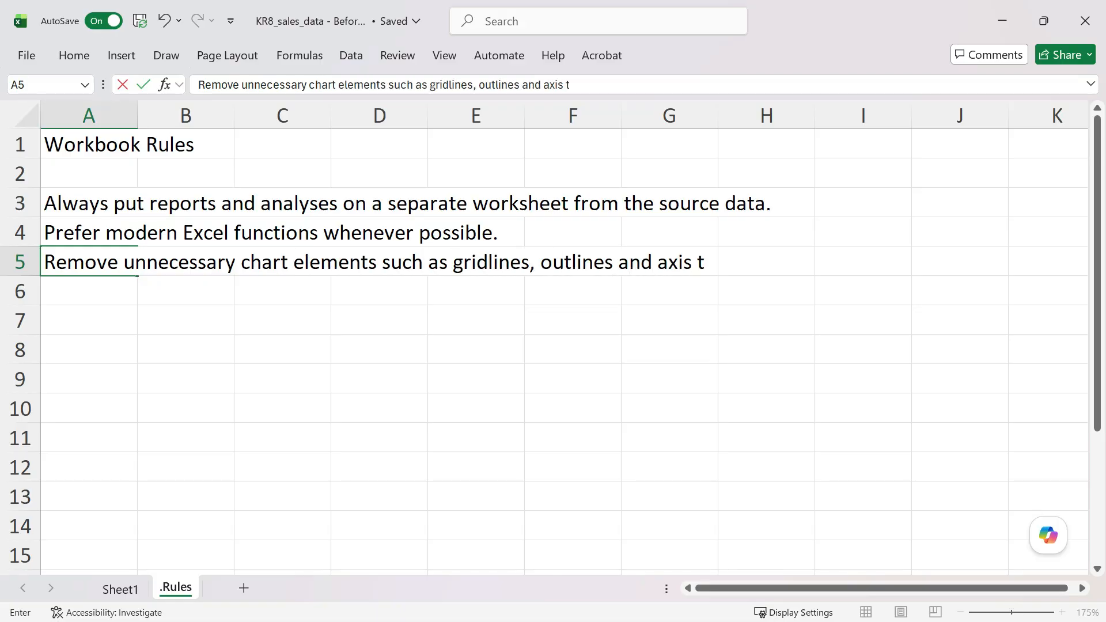
{"action": "type", "text": "quested."}
{"action": "key", "text": "Return"}
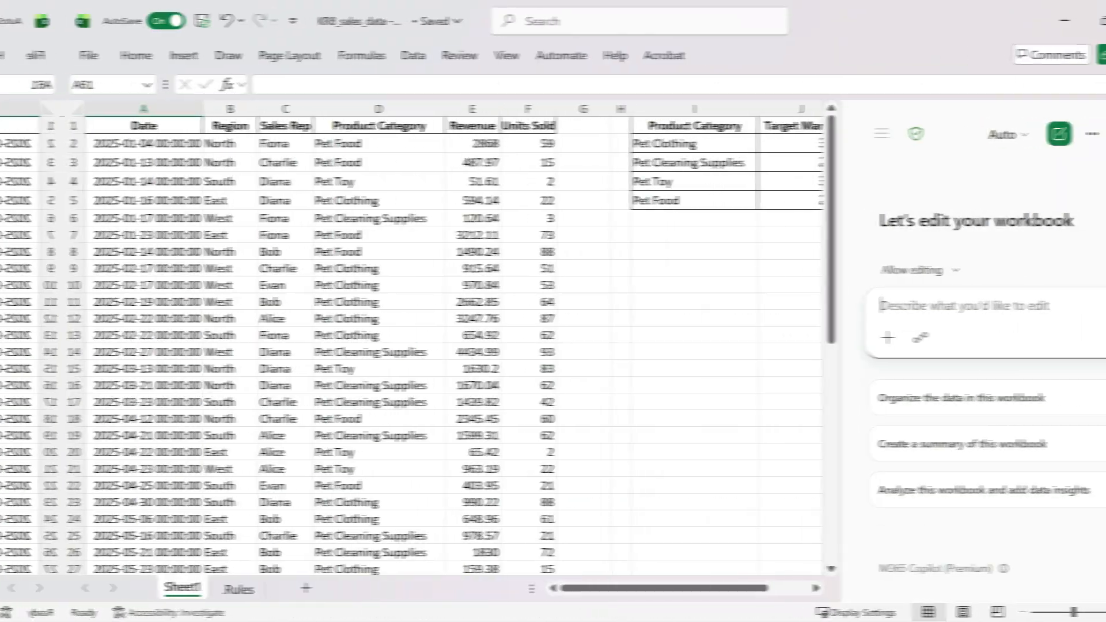
- Ask Copilot on Sheet1: "Create a summary of revenue by region and add a chart."
{"action": "type", "text": "Create a summary of revenue by region and add a chart."}
{"action": "key", "text": "Return"}
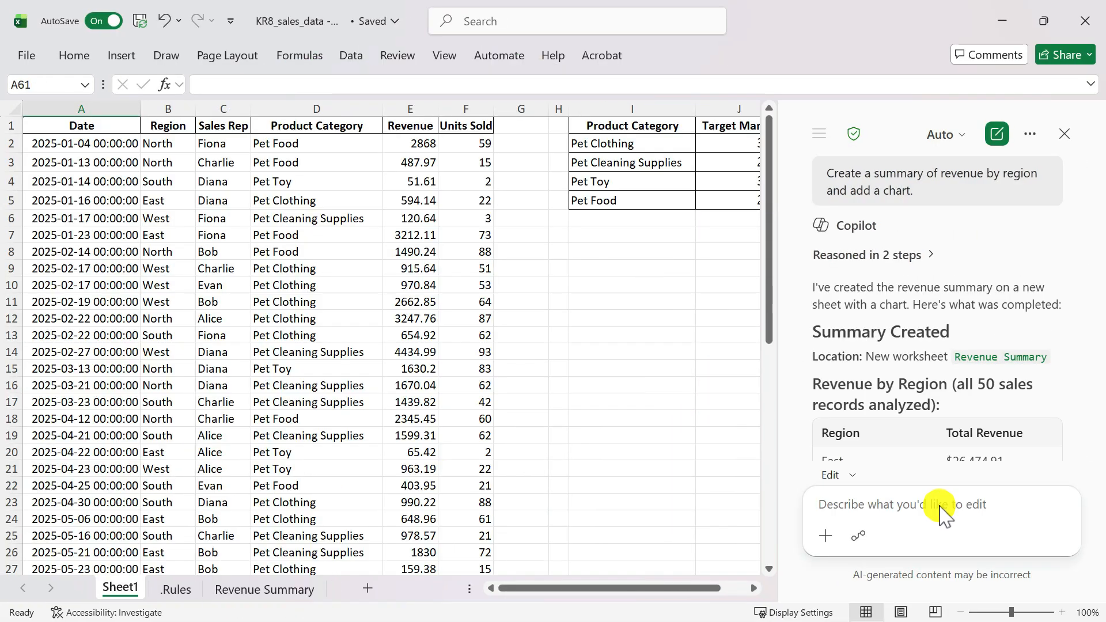
- Ask Copilot "Add a Target Margin column to the sales data by matching Product Category to the reference table." and inspect the formula in G2
{"action": "type", "text": "Add a Target Margin column to the sales data by matching Product Category to the reference table."}
{"action": "left_click", "coordinate": [1060, 536]}
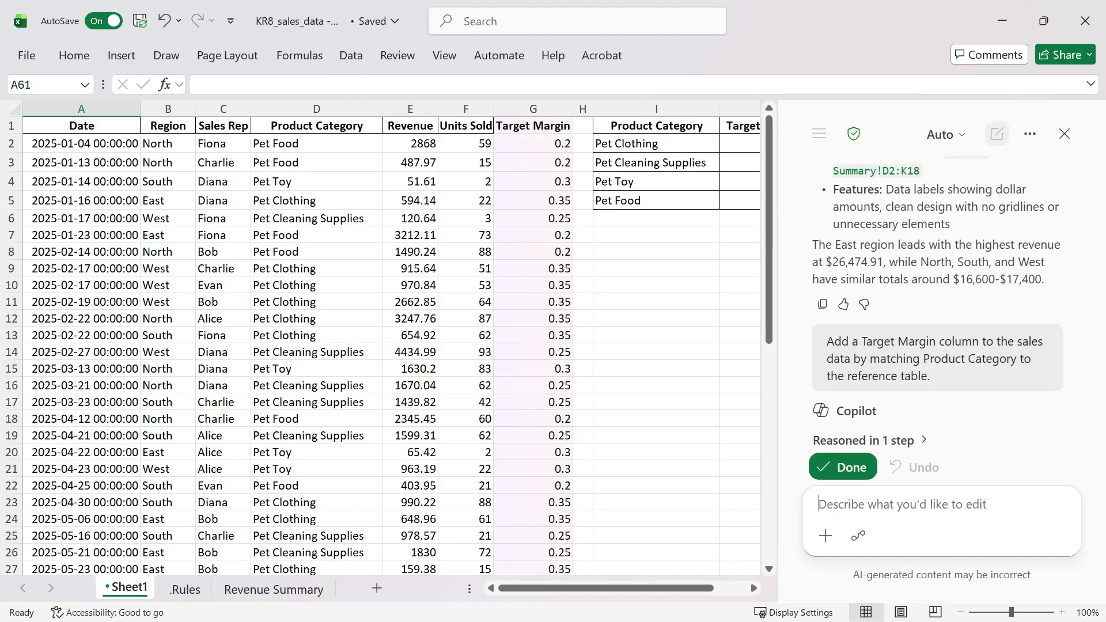
{"action": "left_click", "coordinate": [561, 147]}
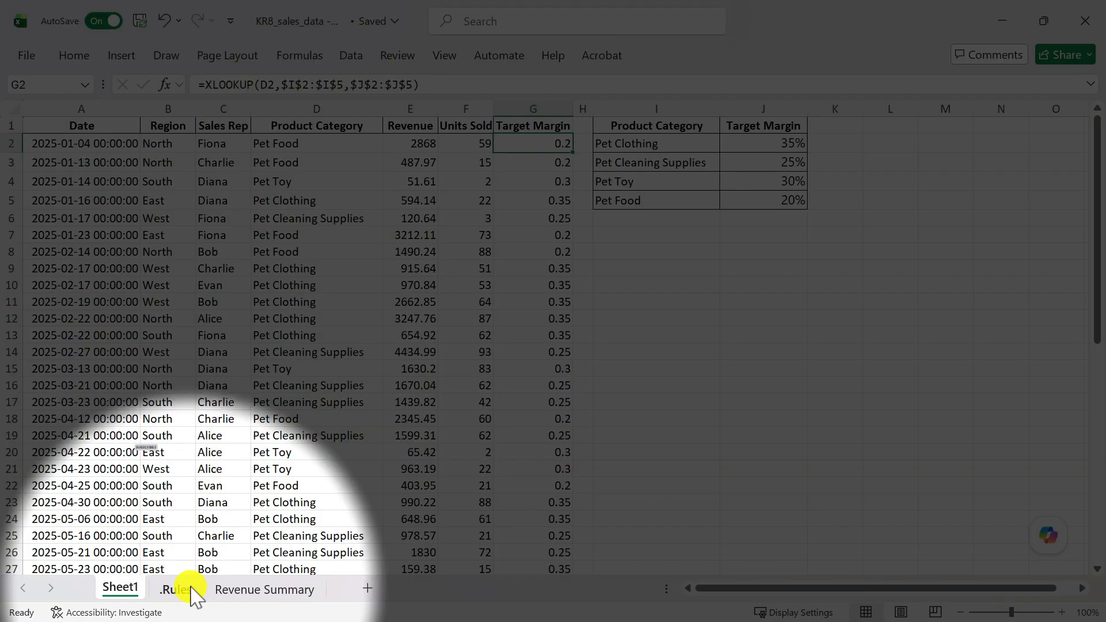
- Move the .Rules worksheet ahead of Sheet1 so it is first in the workbook
{"action": "left_click_drag", "start_coordinate": [189, 594], "coordinate": [123, 591]}
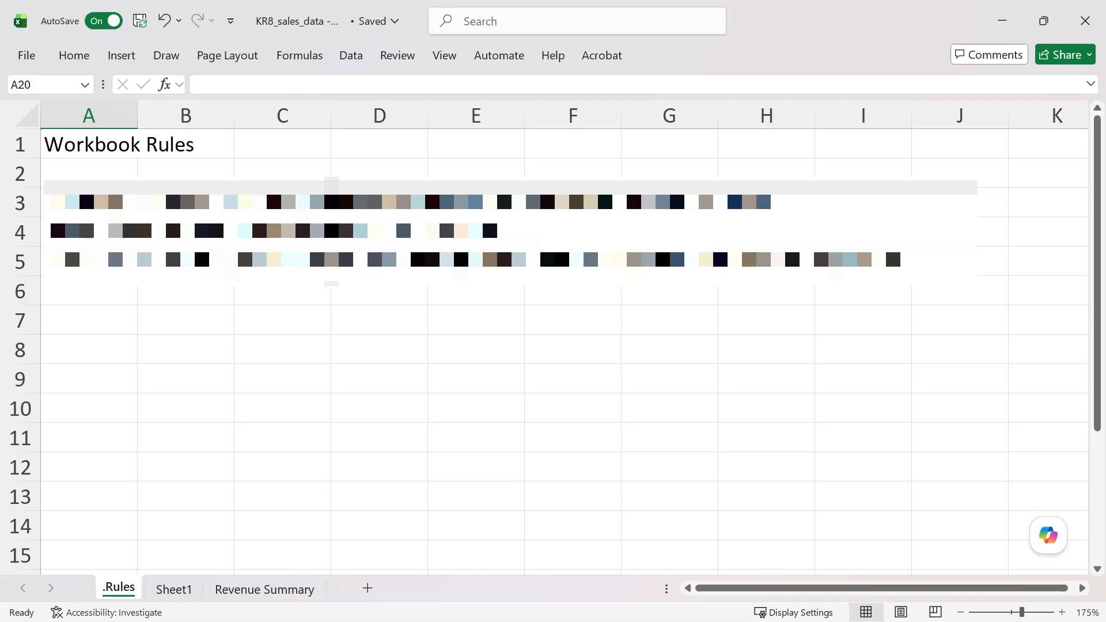
- Open Copilot's personalization settings and paste the three rules from cells A3:A5 as custom instructions
{"action": "left_click", "coordinate": [1046, 535]}
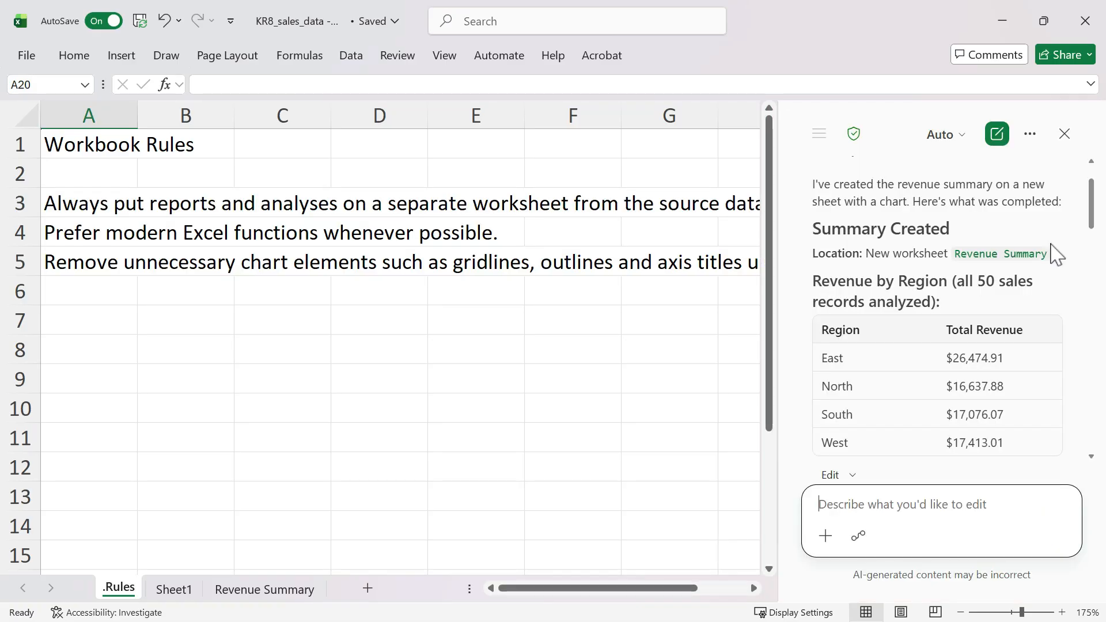
{"action": "left_click", "coordinate": [1030, 135]}
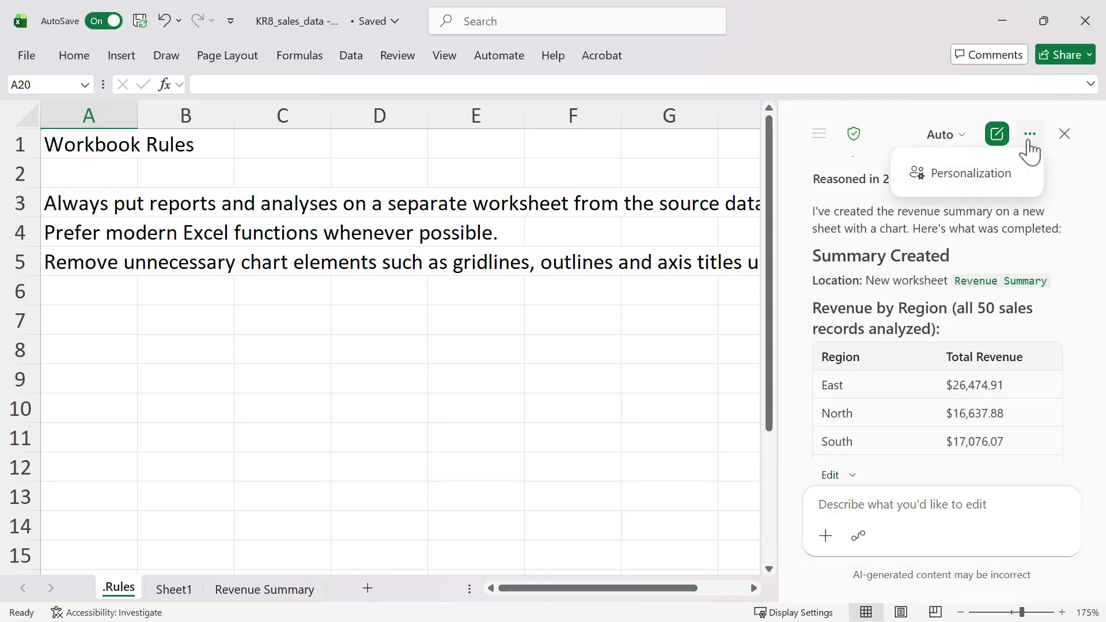
{"action": "left_click", "coordinate": [1029, 180]}
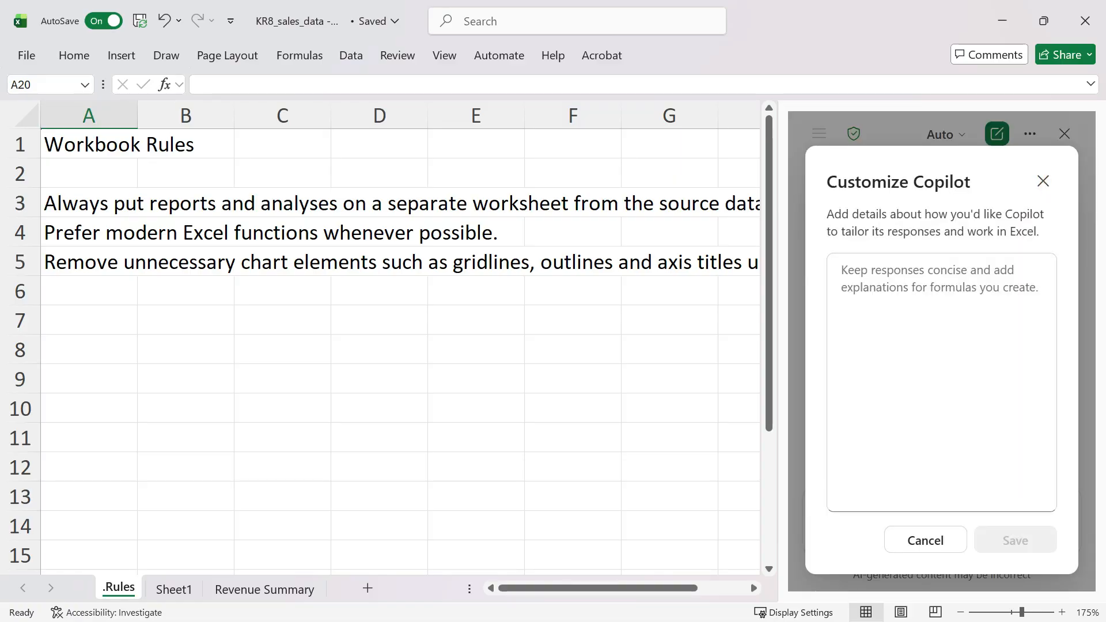
{"action": "left_click_drag", "start_coordinate": [67, 213], "coordinate": [79, 257]}
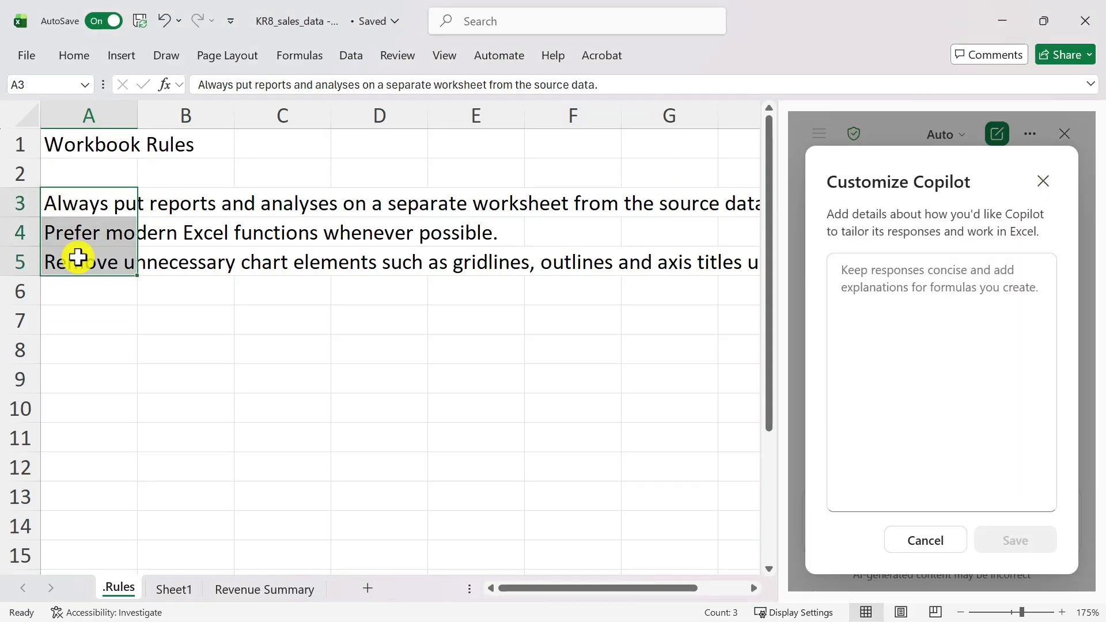
{"action": "key", "text": "ctrl+c"}
{"action": "left_click", "coordinate": [860, 267]}
{"action": "key", "text": "ctrl+v"}
- Number the three custom instructions 1., 2. and 3., save them and close the Copilot customization
{"action": "key", "text": "ctrl+Home"}
{"action": "type", "text": "1."}
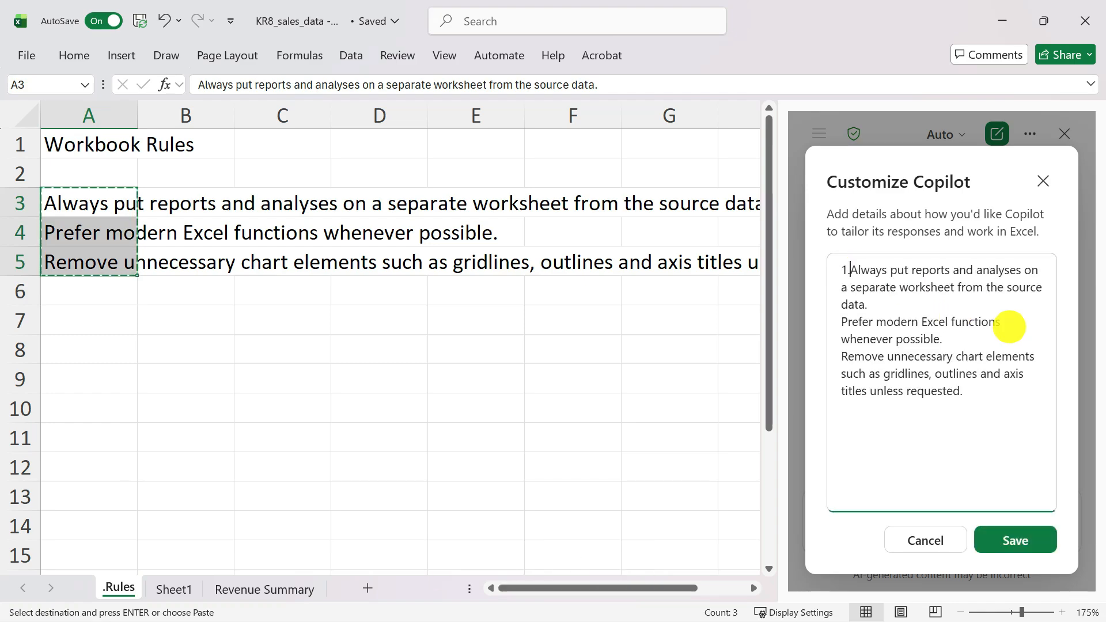
{"action": "left_click", "coordinate": [843, 322]}
{"action": "type", "text": "2."}
{"action": "left_click", "coordinate": [842, 357]}
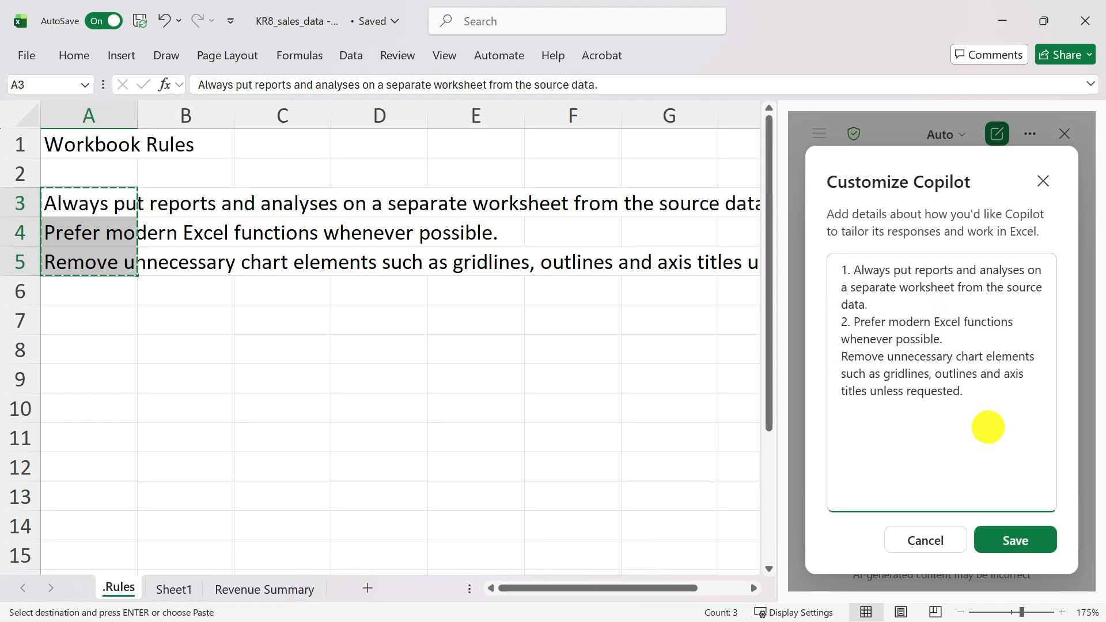
{"action": "type", "text": "3."}
{"action": "left_click", "coordinate": [1025, 546]}
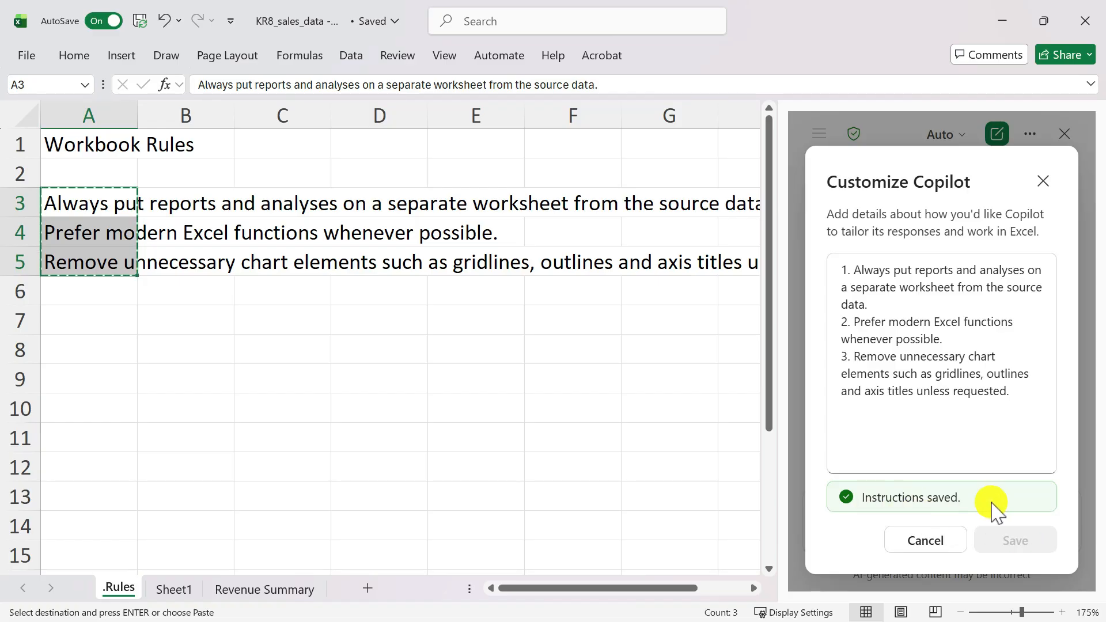
{"action": "left_click", "coordinate": [1043, 182]}
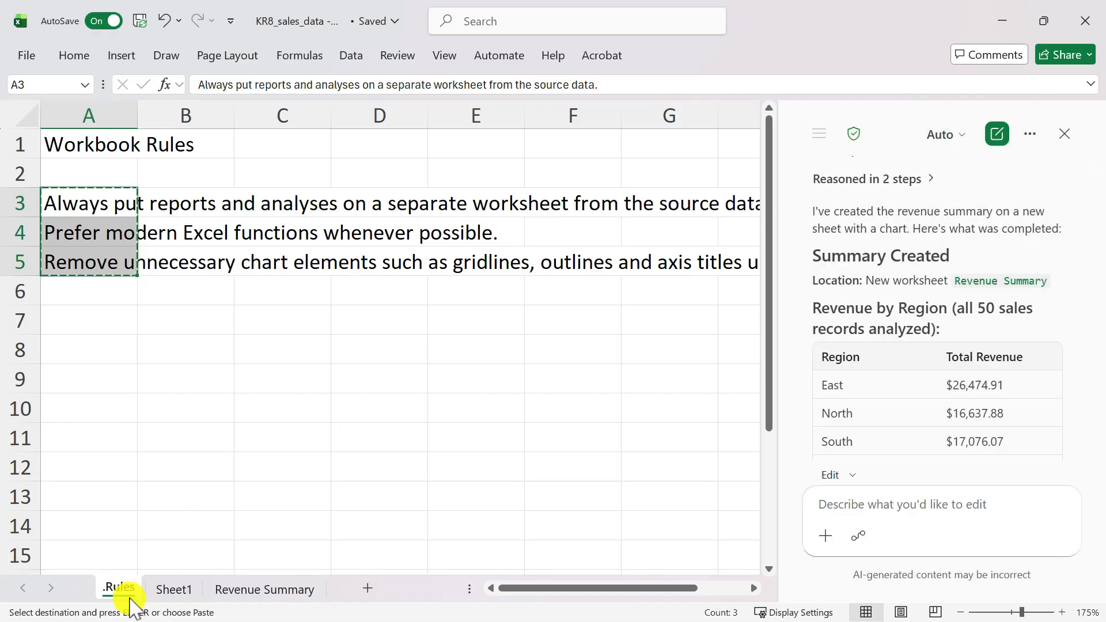
{"action": "right_click", "coordinate": [128, 590]}
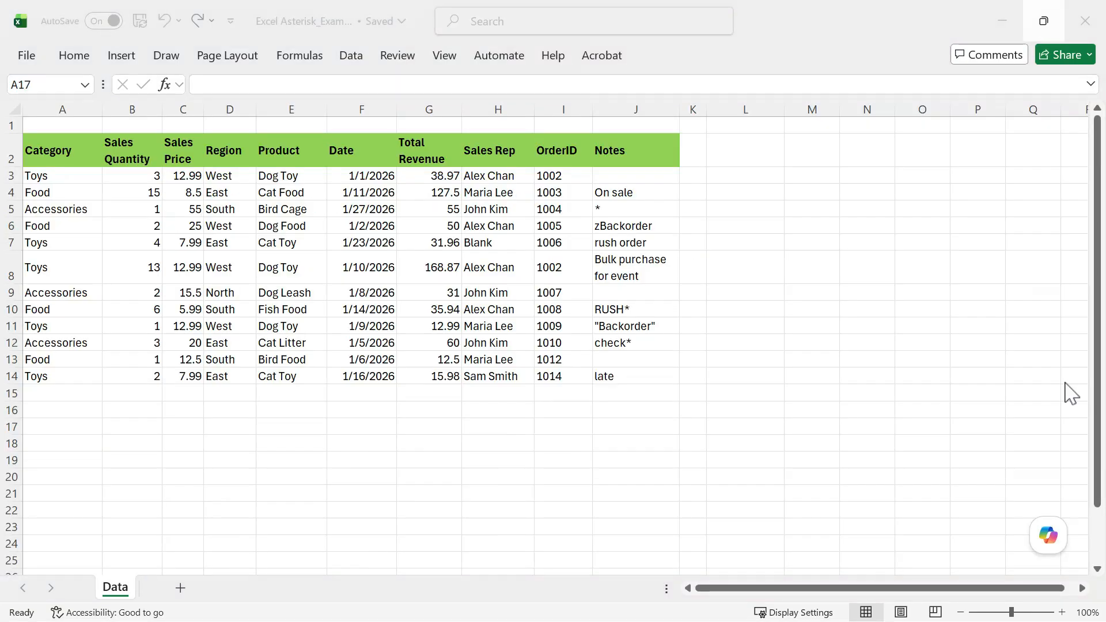
- In the Excel Asterisk workbook, open Copilot and view its personalization instructions
{"action": "left_click", "coordinate": [1047, 538]}
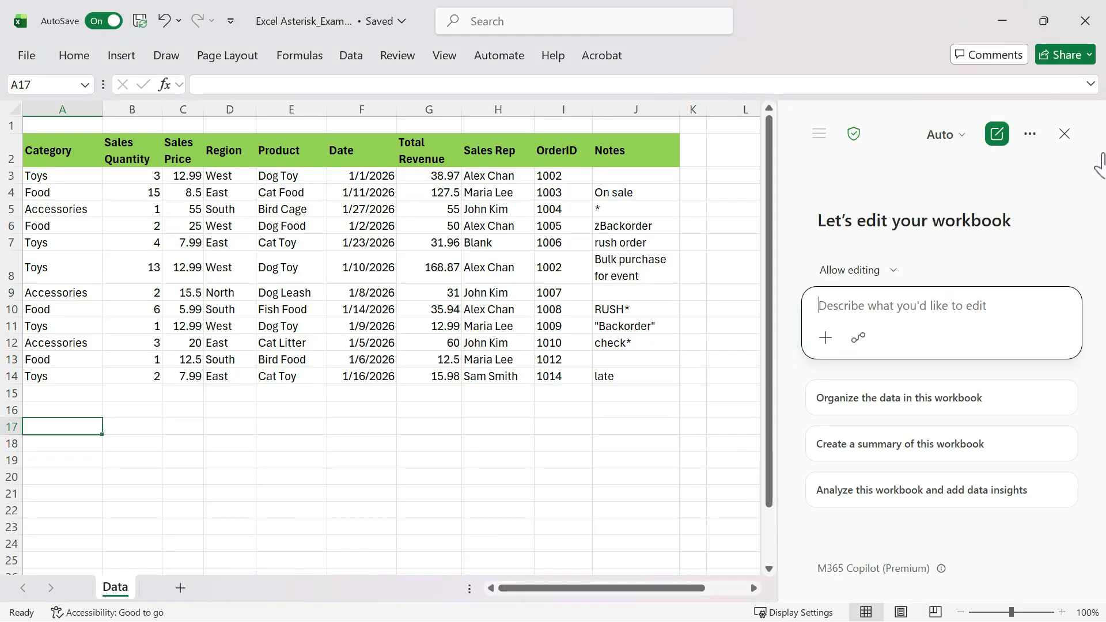
{"action": "left_click", "coordinate": [1030, 134]}
{"action": "left_click", "coordinate": [1014, 171]}
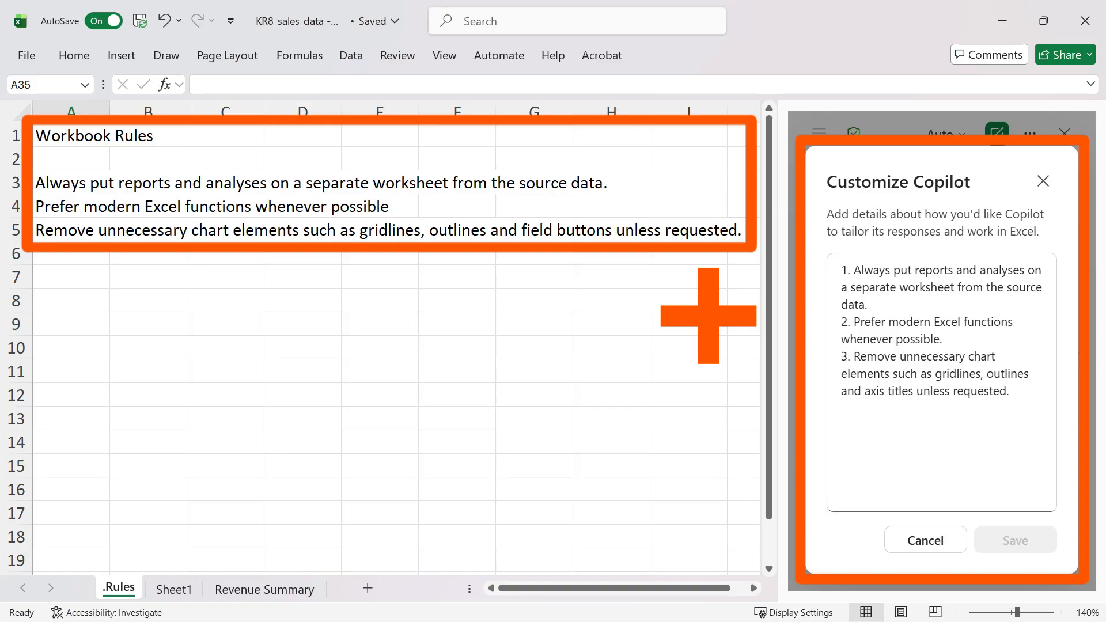
- In the KR8_sales_data workbook, close the Copilot customization and show the prompt's options for adding content or going to workbook rules
{"action": "left_click", "coordinate": [1045, 184]}
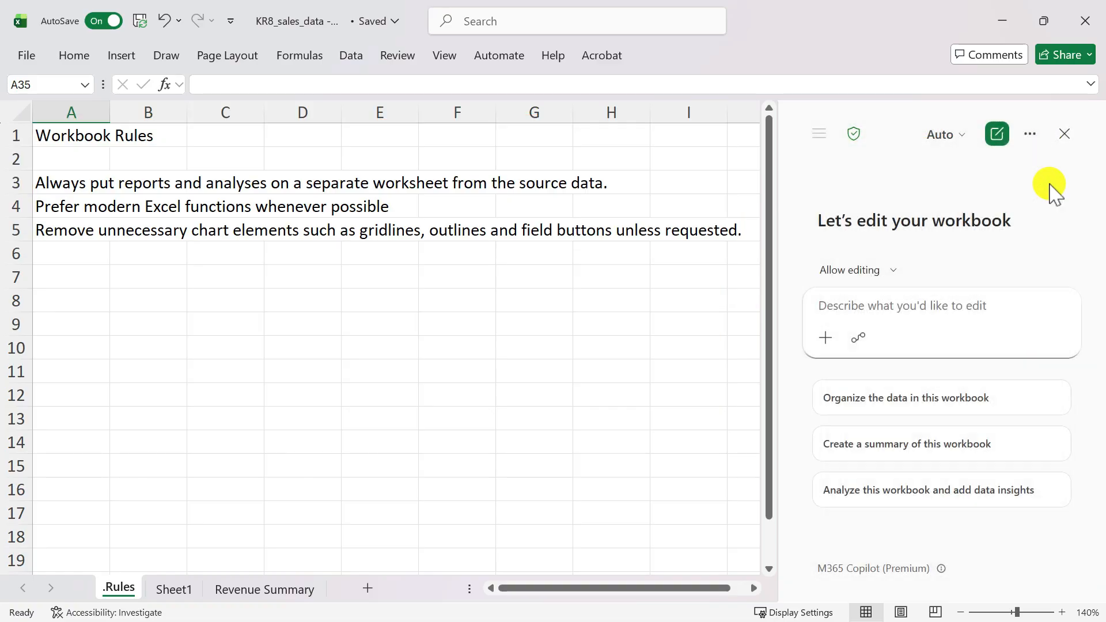
{"action": "left_click", "coordinate": [825, 339]}
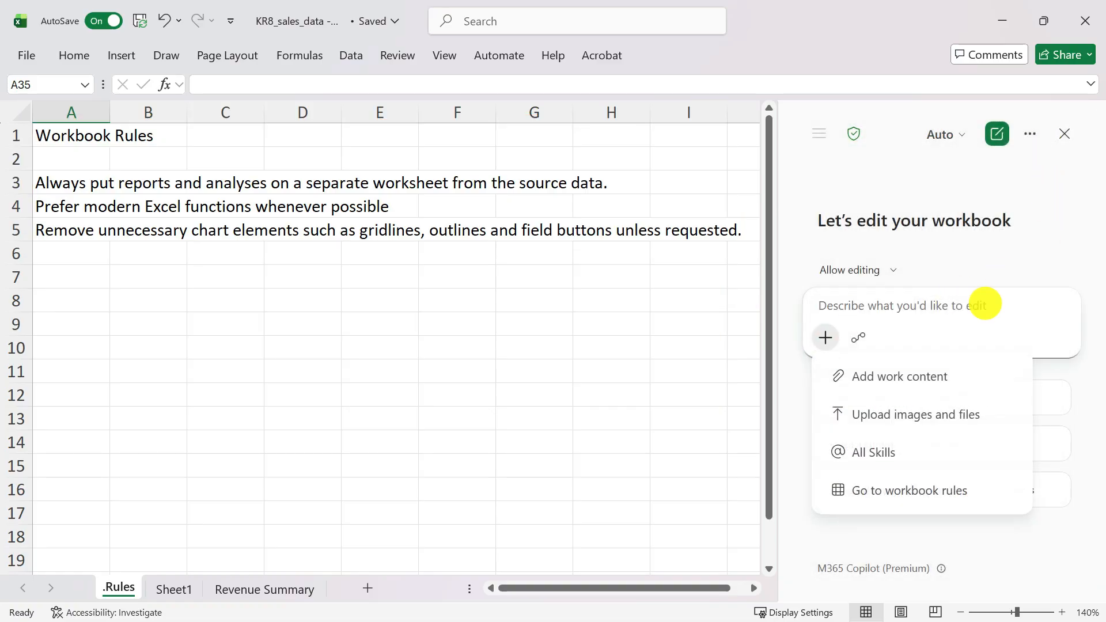